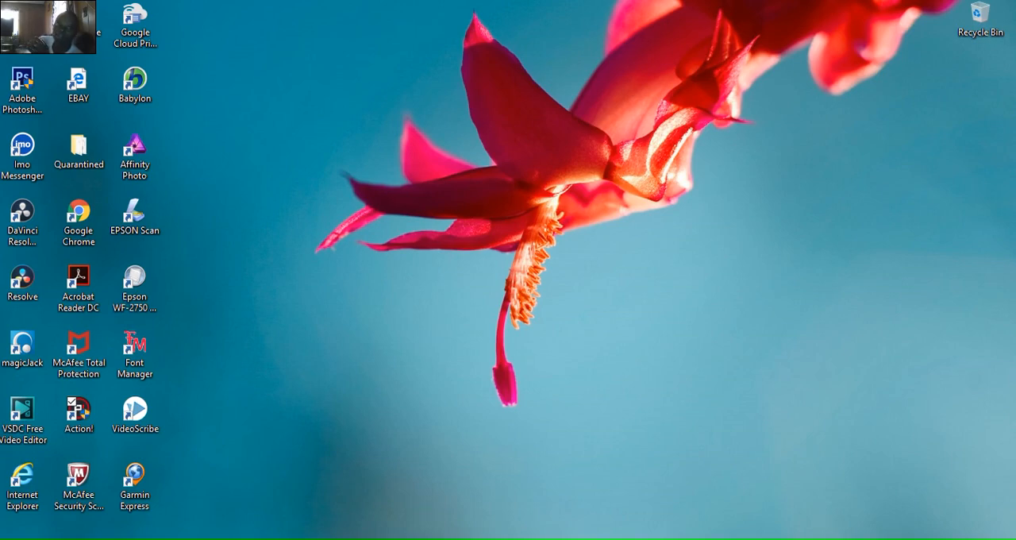
# - Open Babylon from the desktop, place its window mid-screen and switch it to paragraph translation
pyautogui.click(145, 101)
pyautogui.click(144, 102)
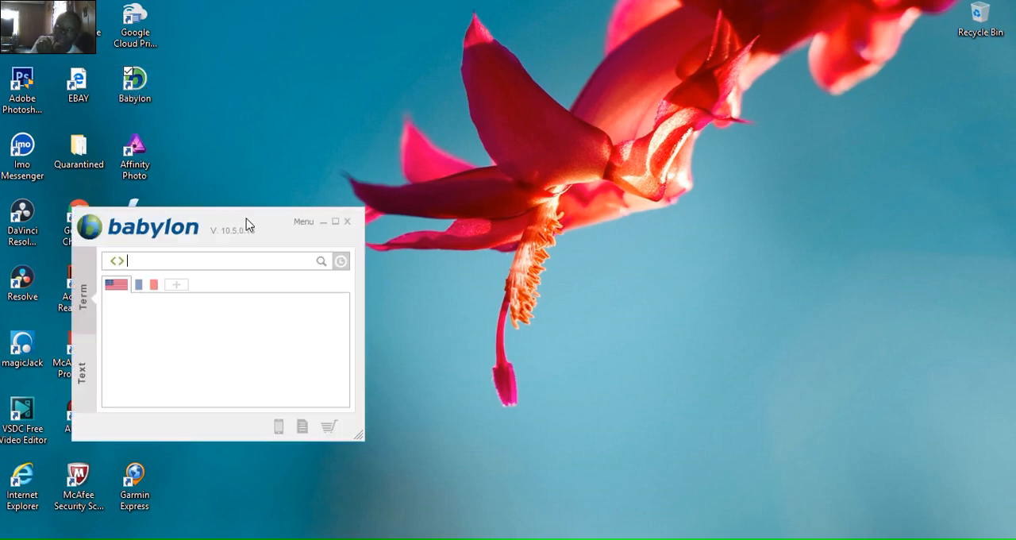
pyautogui.moveTo(247, 224); pyautogui.dragTo(543, 119)
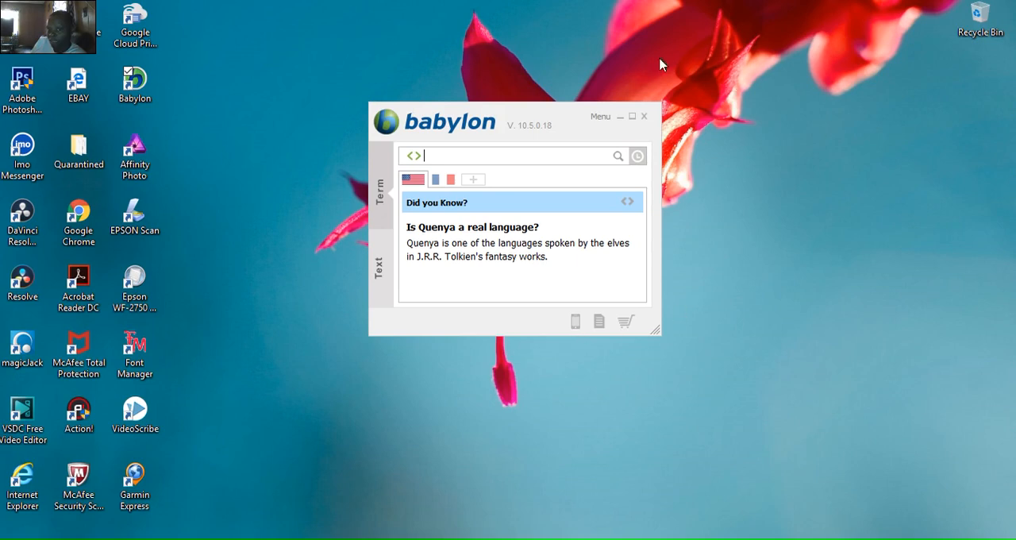
pyautogui.click(387, 271)
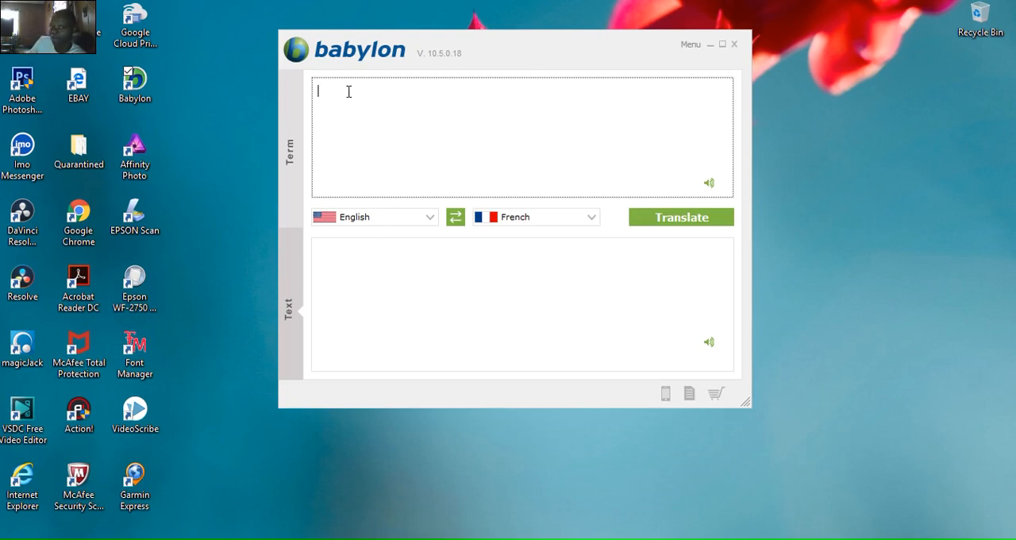
# - Swap the language pair to French into English and translate the text "BONJOUR"
pyautogui.click(454, 222)
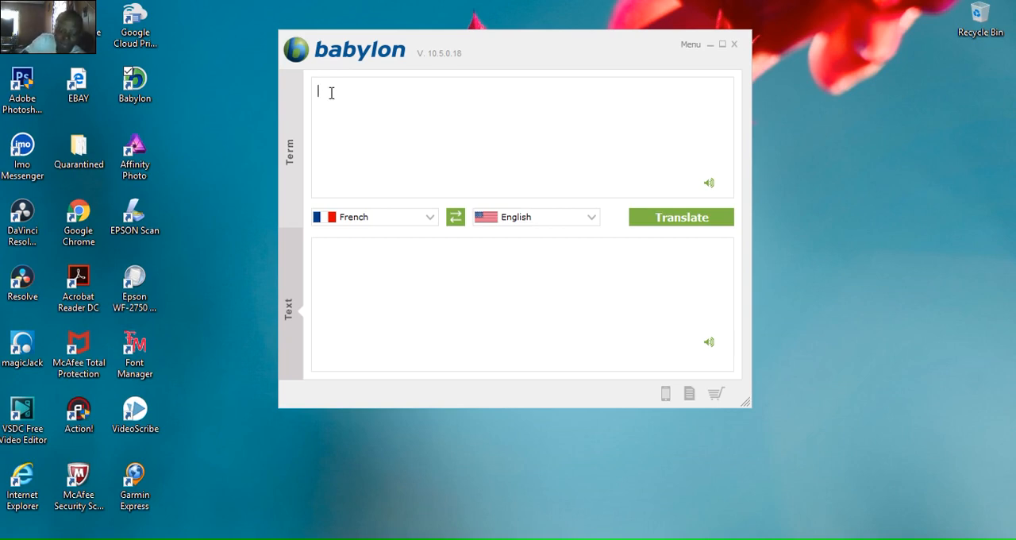
pyautogui.write('BoNJOUR')
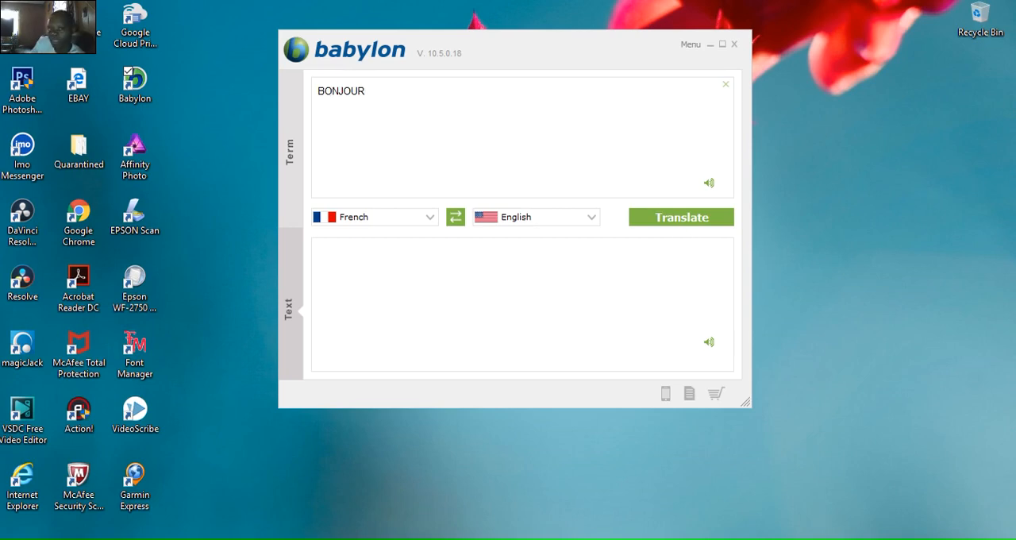
pyautogui.click(683, 218)
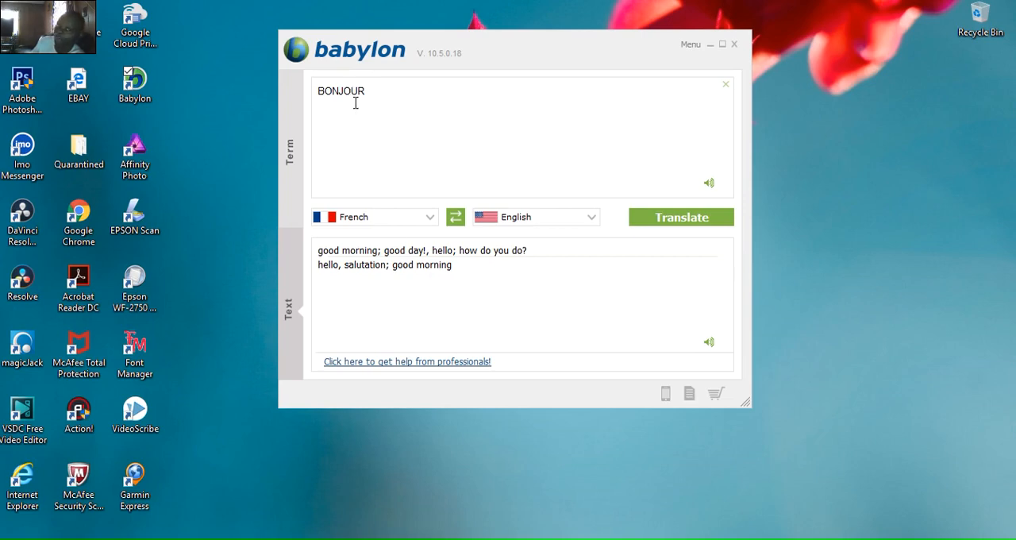
# - Translate "BONJOUR" into Arabic with spoken playback of the result, and return to term lookup
pyautogui.click(591, 222)
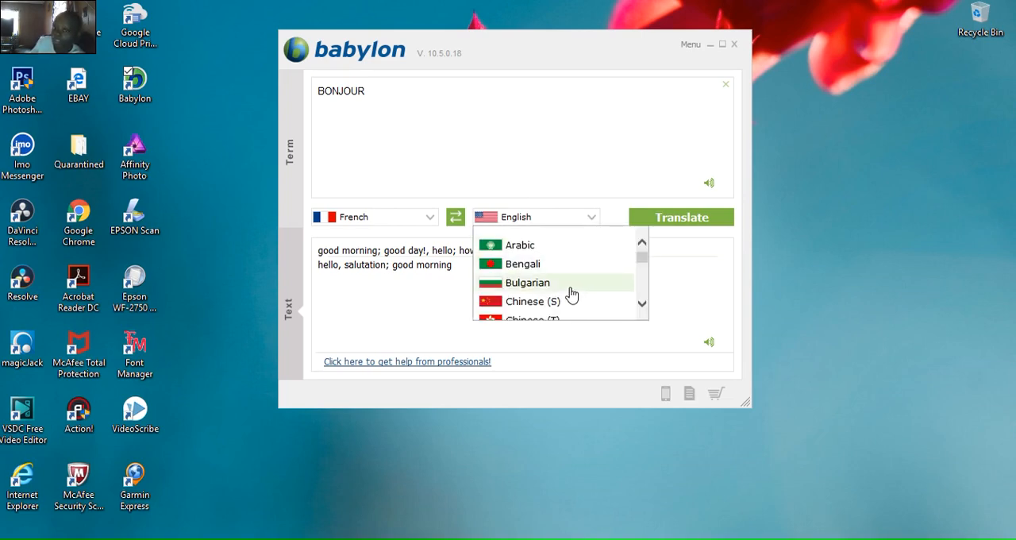
pyautogui.click(561, 245)
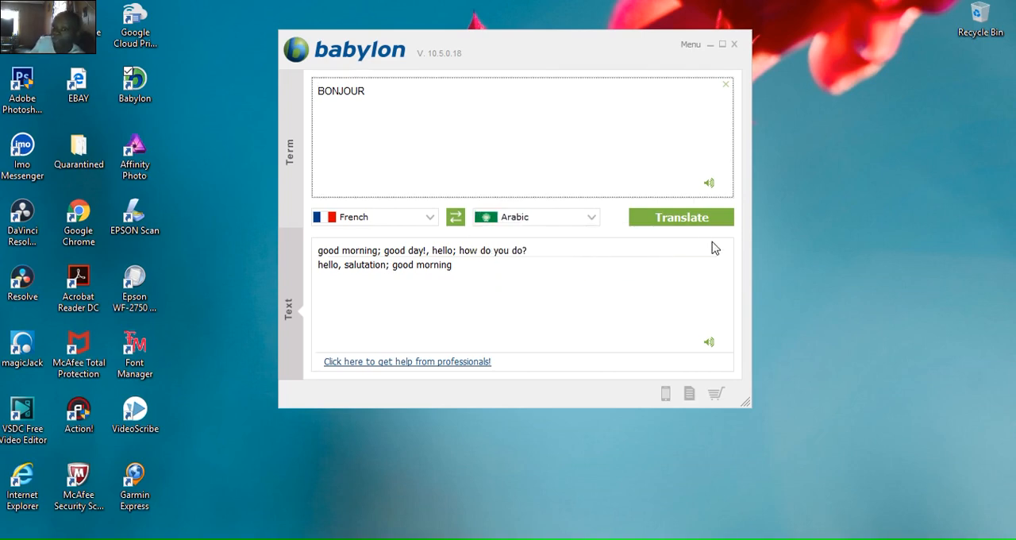
pyautogui.click(711, 230)
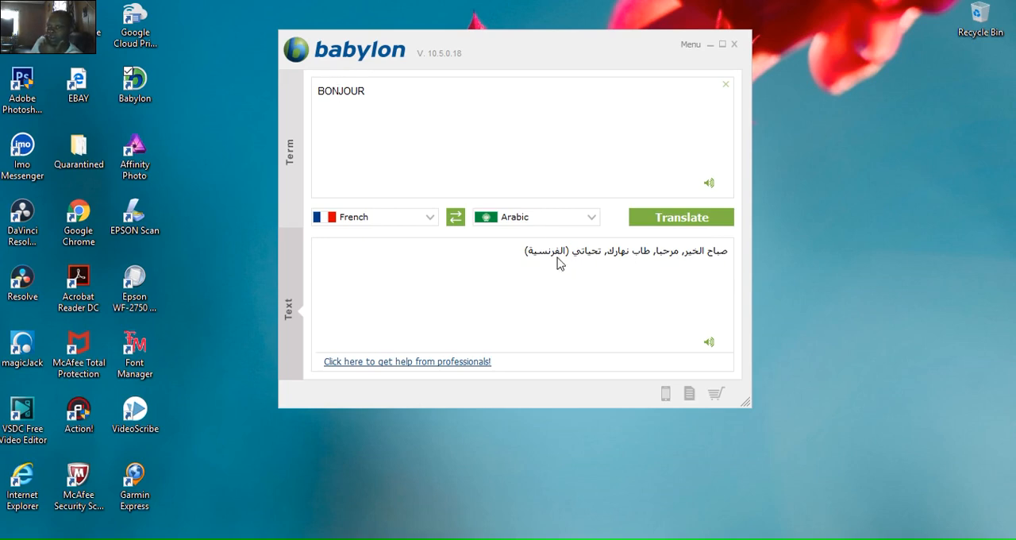
pyautogui.click(710, 343)
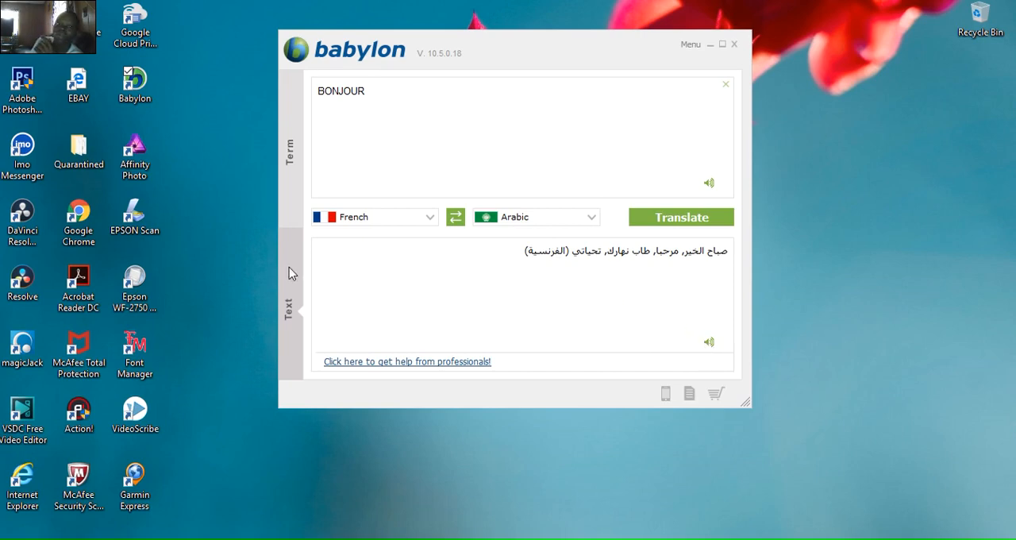
pyautogui.click(291, 159)
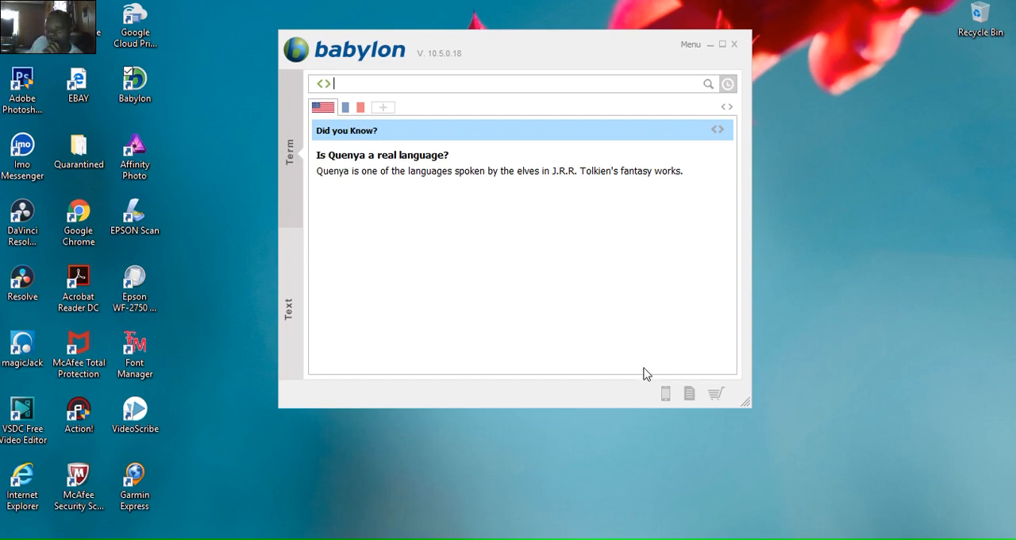
pyautogui.click(689, 396)
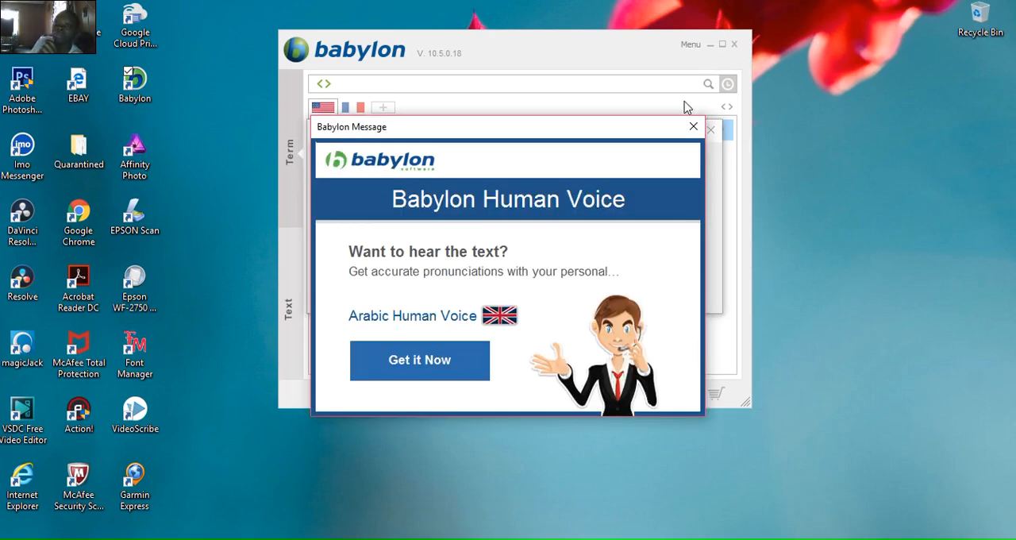
pyautogui.click(695, 128)
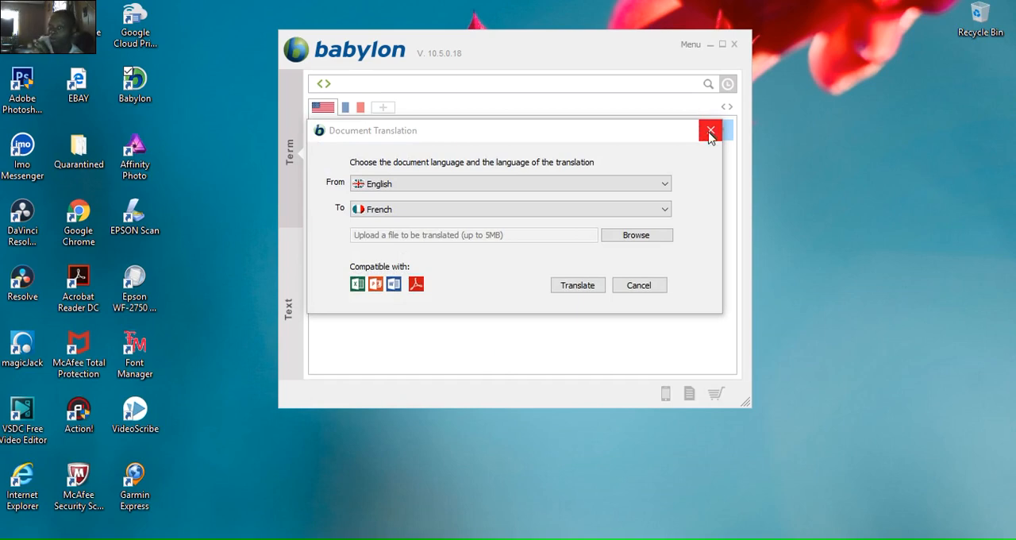
pyautogui.click(710, 131)
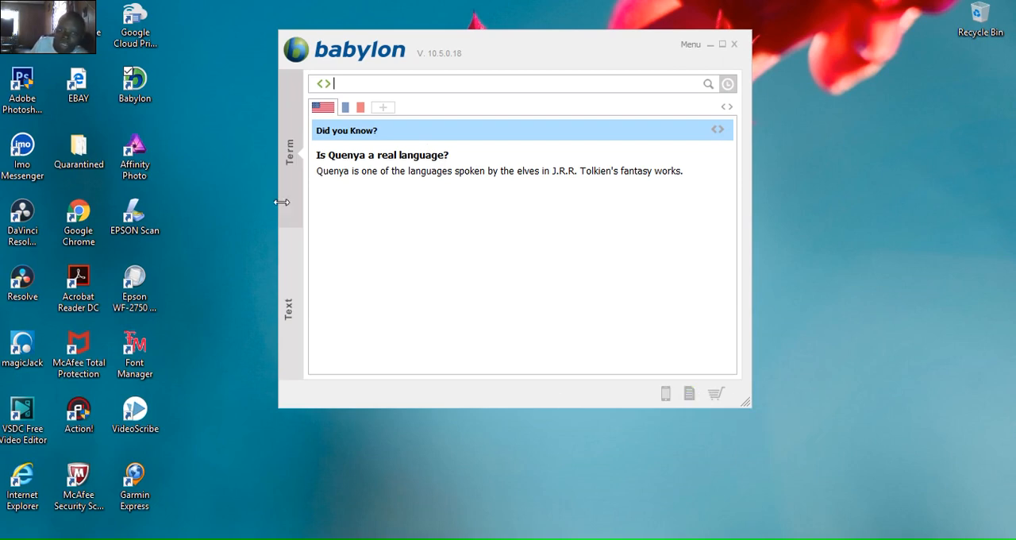
# - Start a document translation with French as the source language and English as the target
pyautogui.click(689, 395)
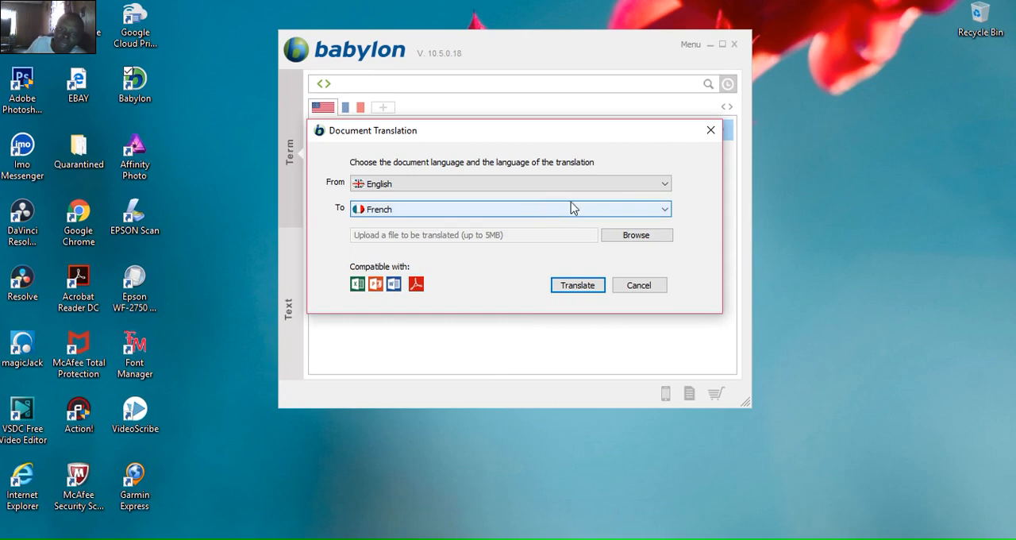
pyautogui.click(664, 187)
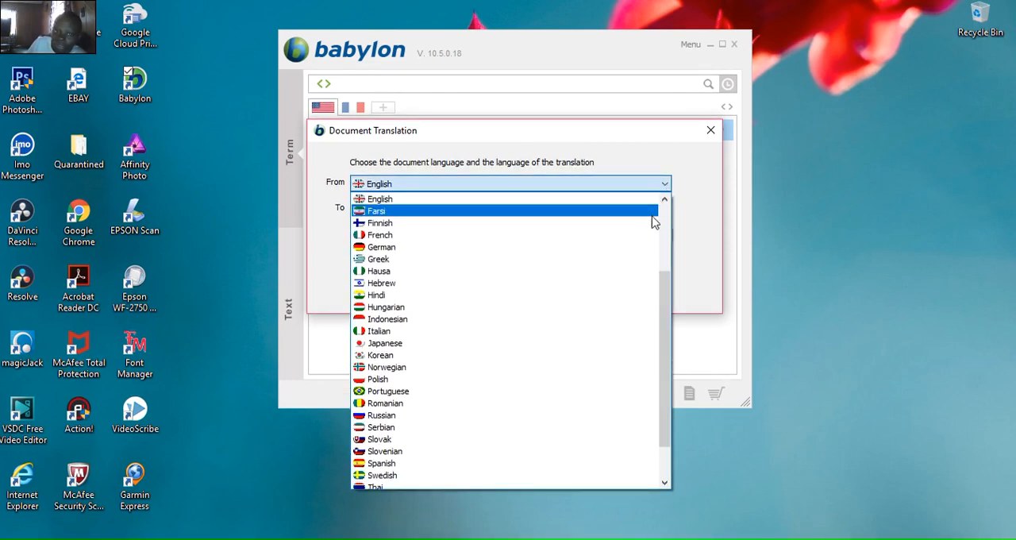
pyautogui.click(640, 237)
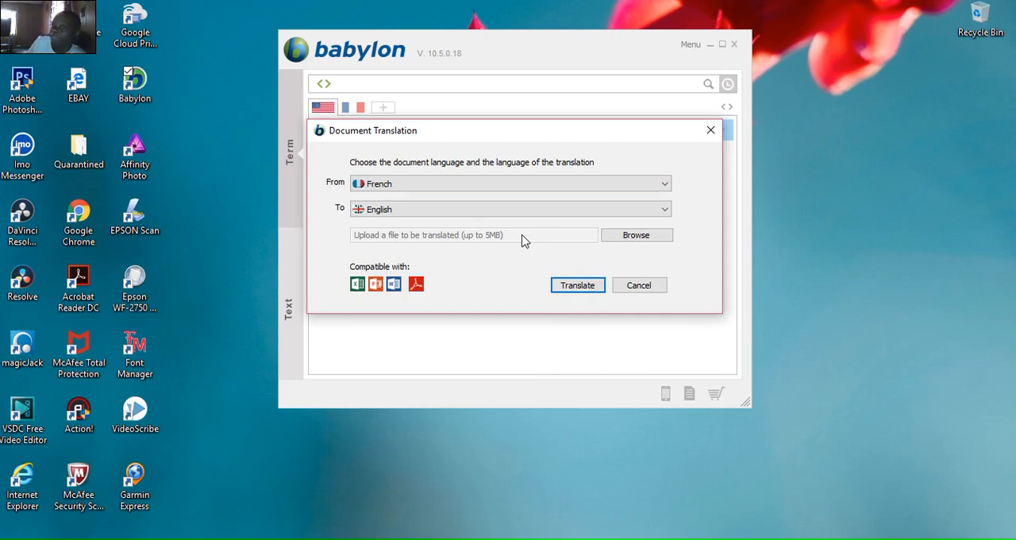
pyautogui.click(629, 240)
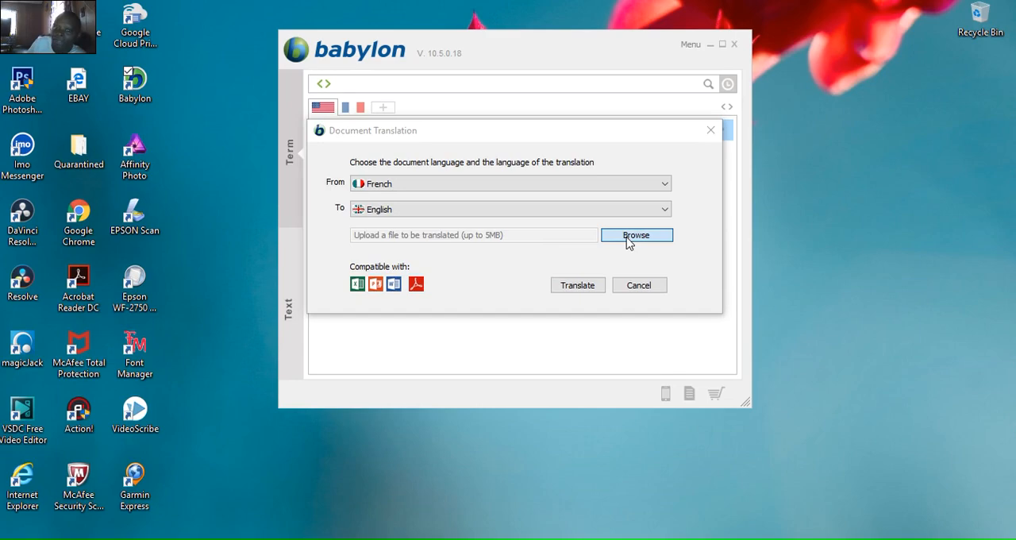
pyautogui.click(639, 284)
pyautogui.click(641, 230)
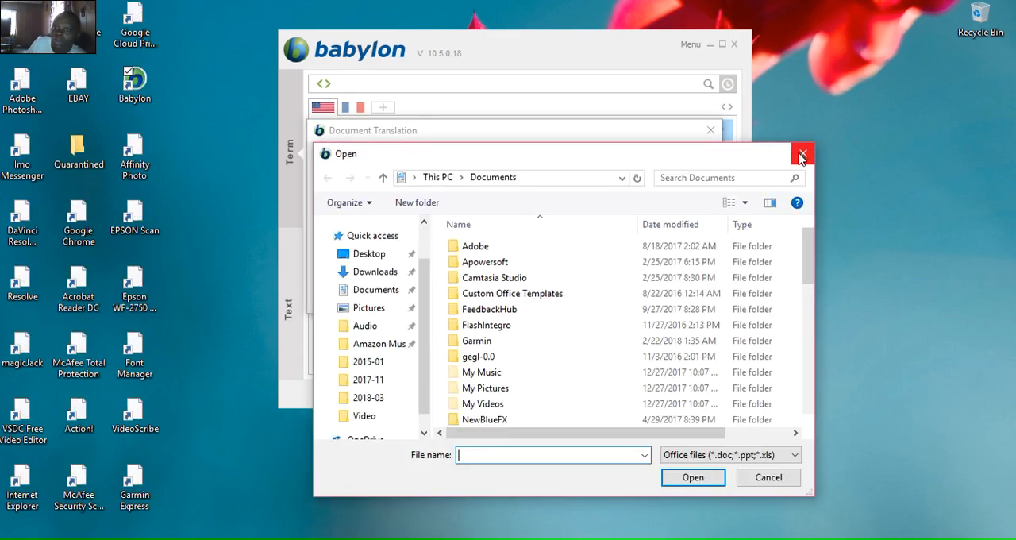
pyautogui.click(800, 155)
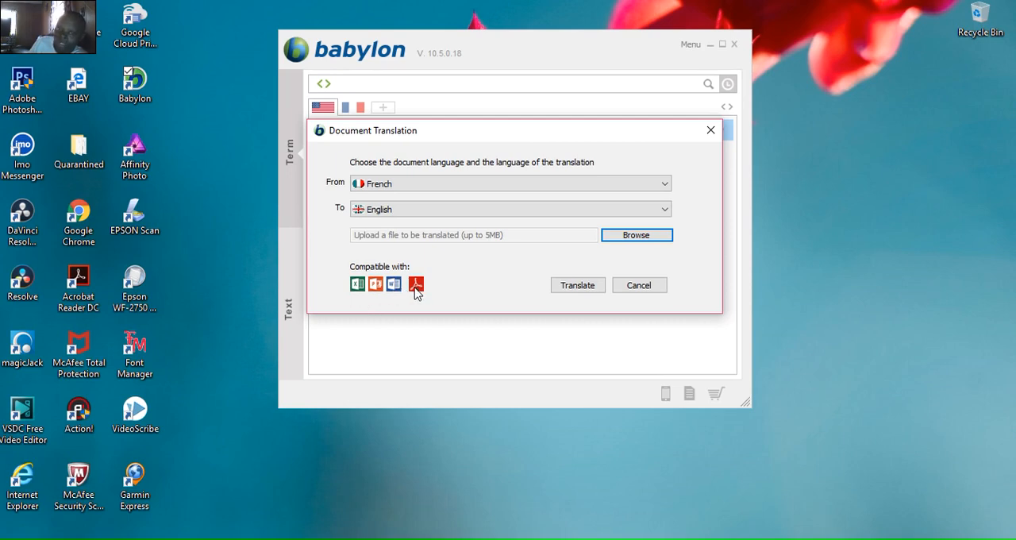
# - Translate the file "Le nom de l'eglise.docx" from the Documents folder and minimize the translator window
pyautogui.click(626, 237)
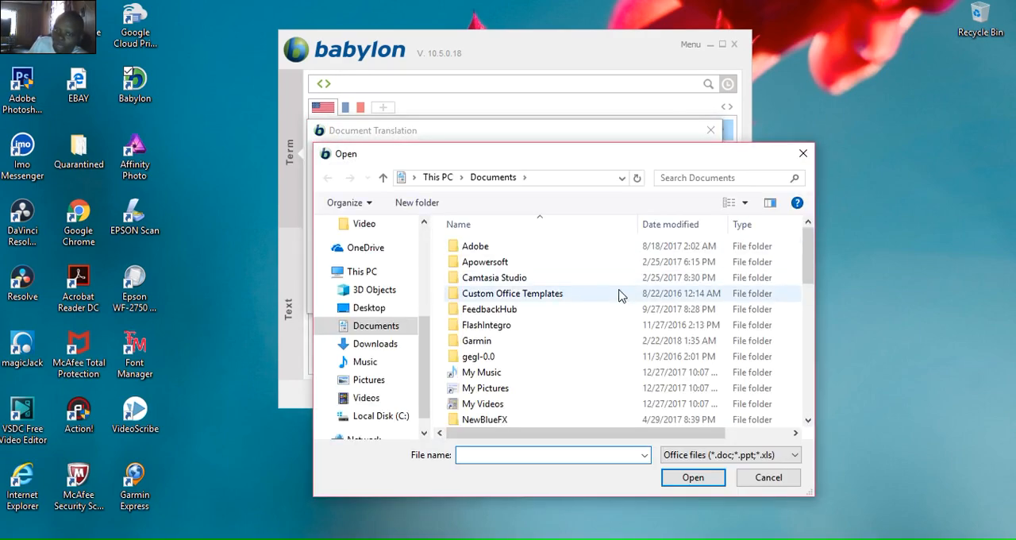
pyautogui.scroll(-2, 614, 308)
pyautogui.scroll(-5, 613, 308)
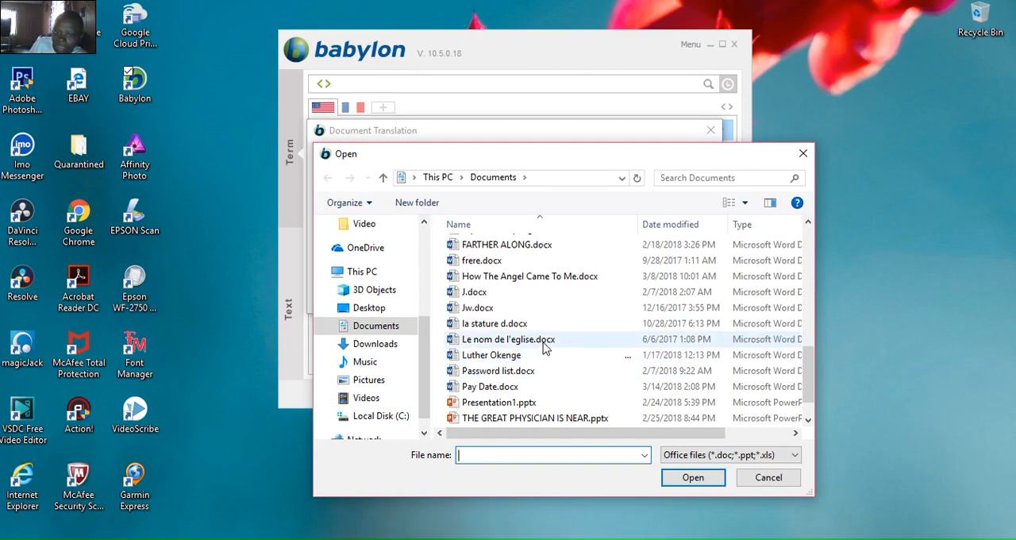
pyautogui.click(546, 341)
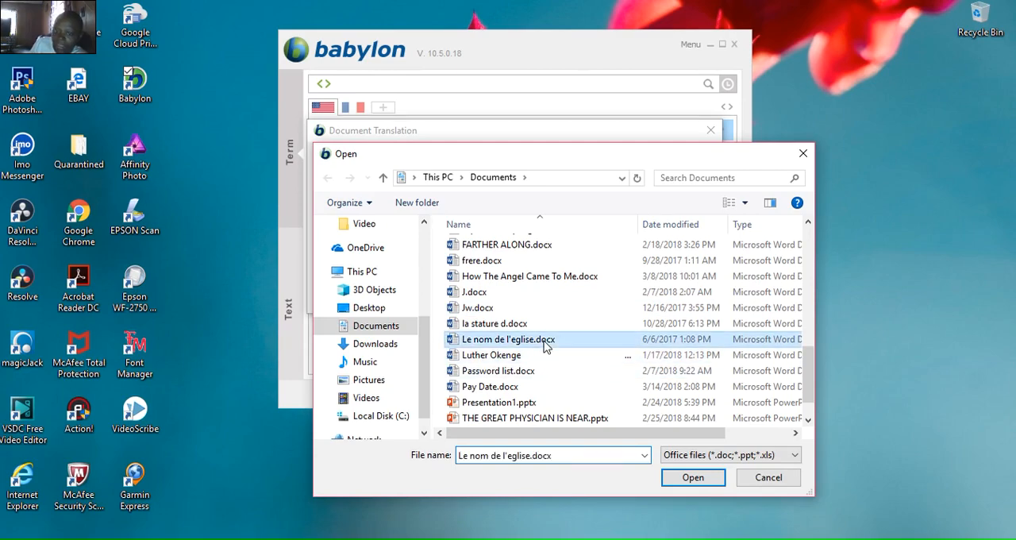
pyautogui.click(693, 479)
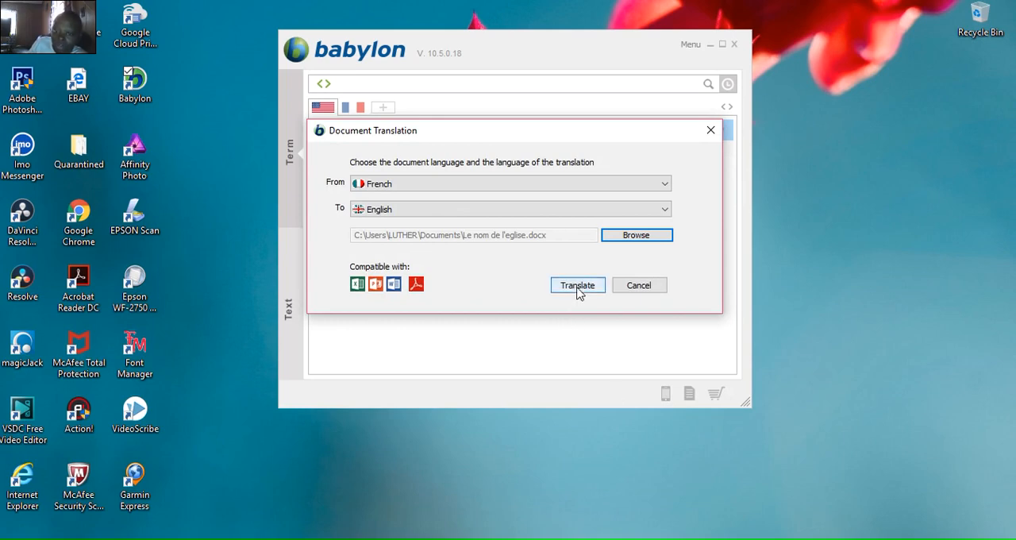
pyautogui.click(577, 288)
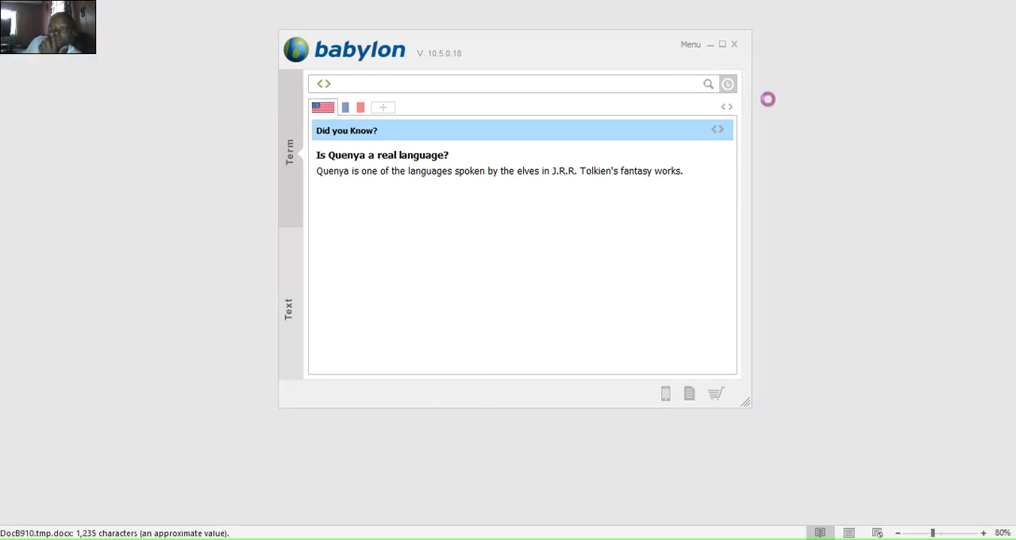
pyautogui.click(711, 49)
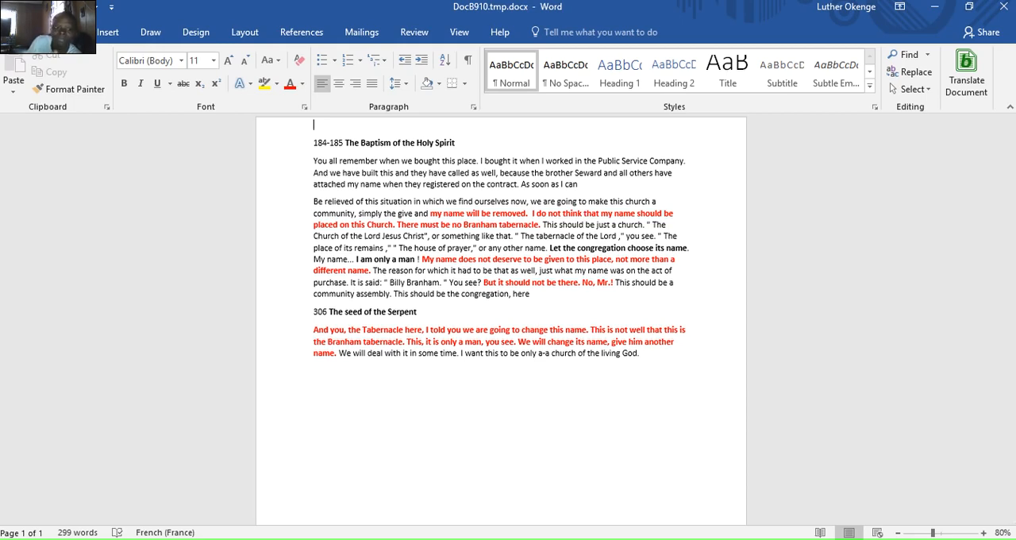
# - Search the computer for "DOCum" and go to the Documents folder under This PC
pyautogui.hotkey('alt', 'Tab')
pyautogui.press('super+s')
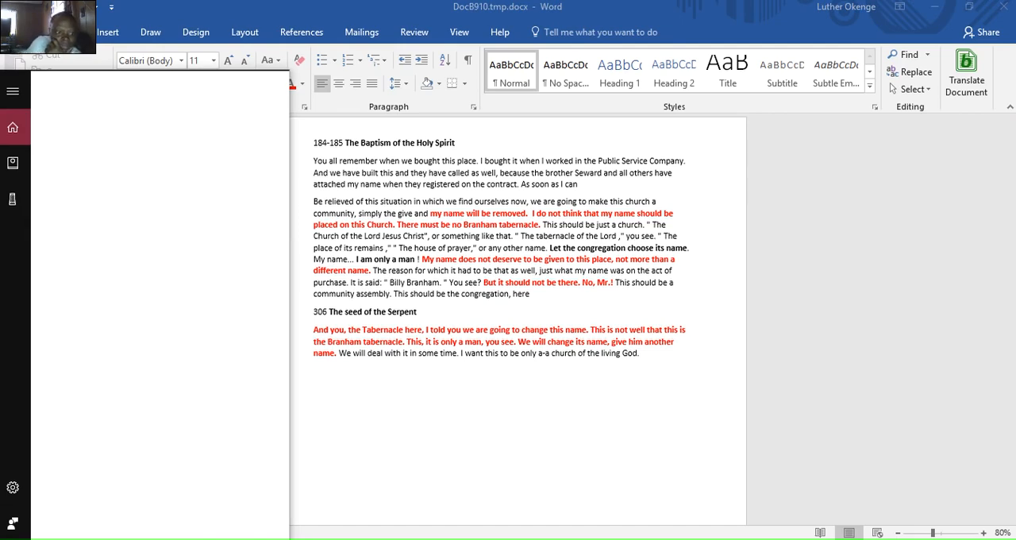
pyautogui.write('DOC')
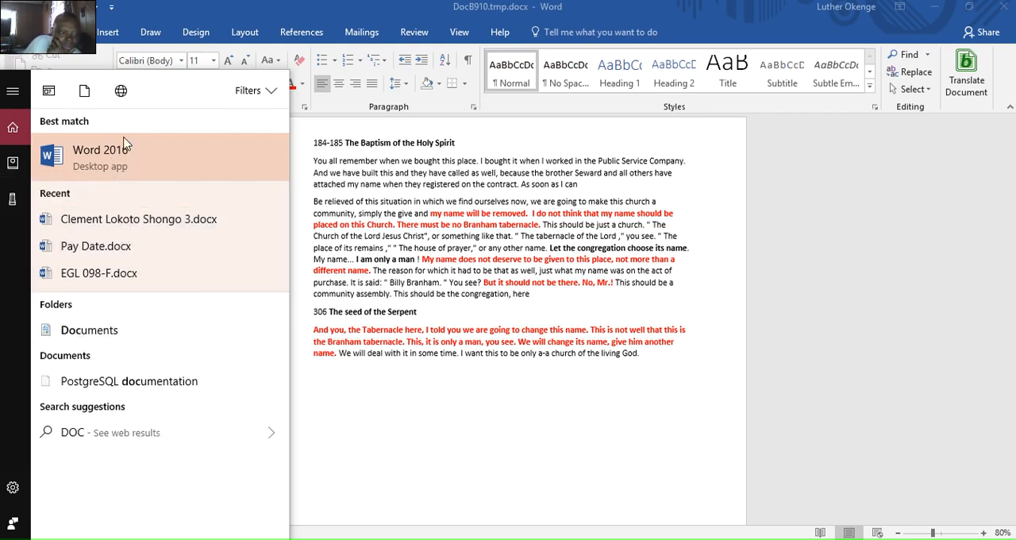
pyautogui.write('um')
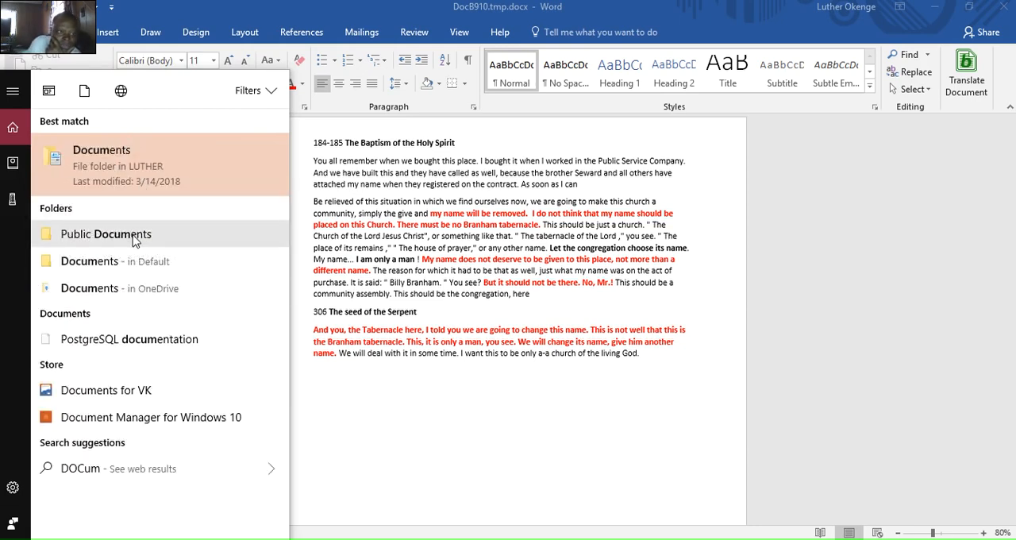
pyautogui.click(130, 262)
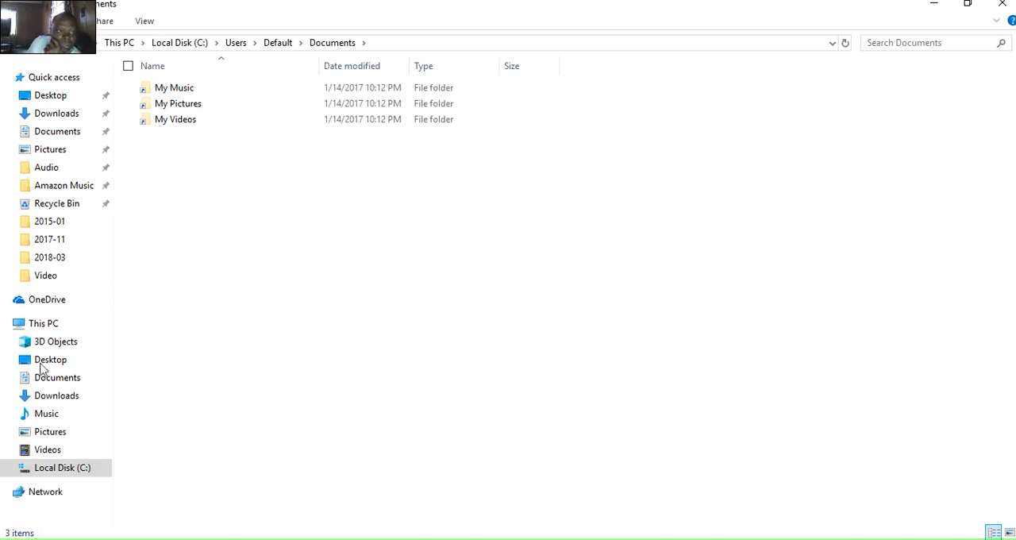
pyautogui.click(48, 385)
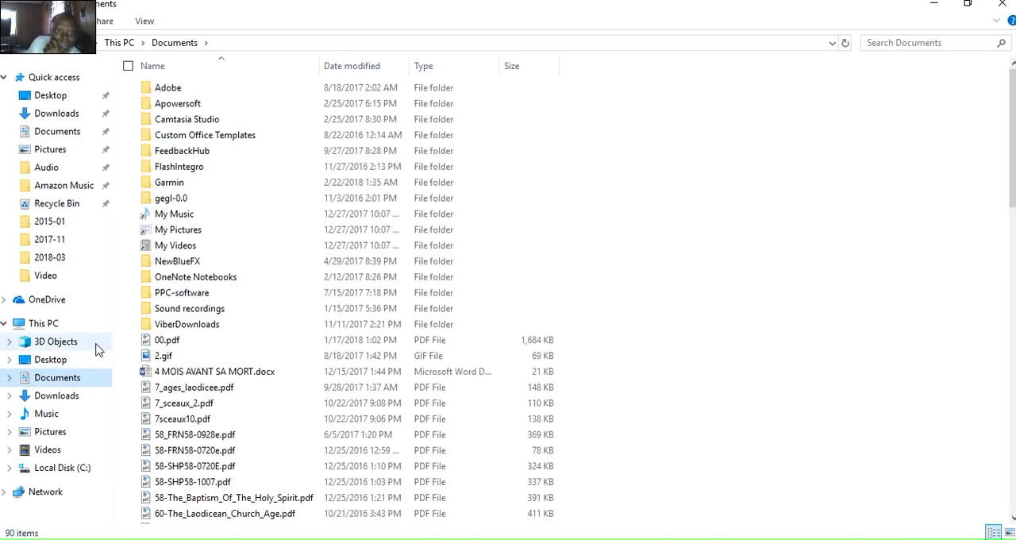
# - Open the original French file "Le nom de l'eglise.docx" from the Documents folder in Word
pyautogui.scroll(-1, 262, 362)
pyautogui.scroll(-7, 263, 362)
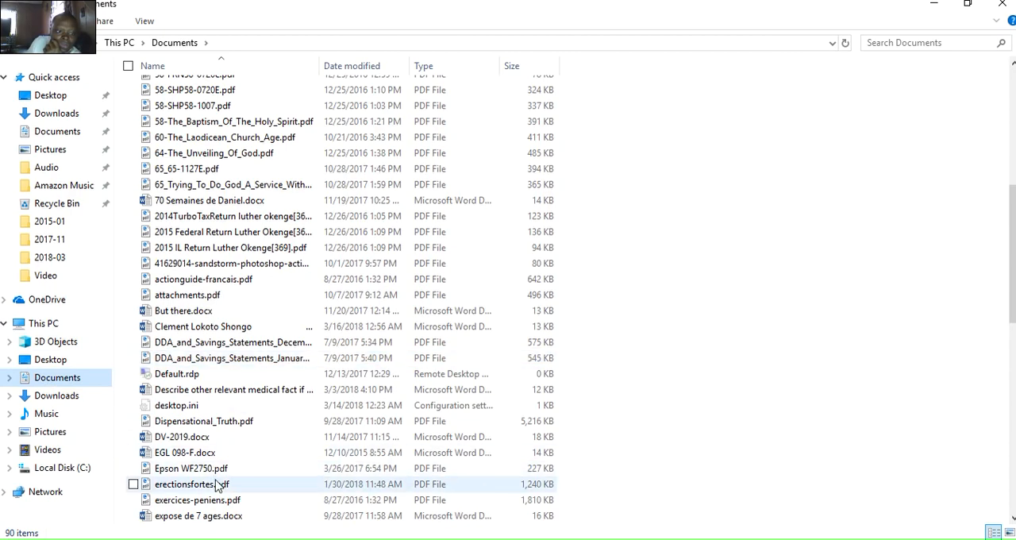
pyautogui.scroll(-9, 235, 444)
pyautogui.scroll(-4, 234, 445)
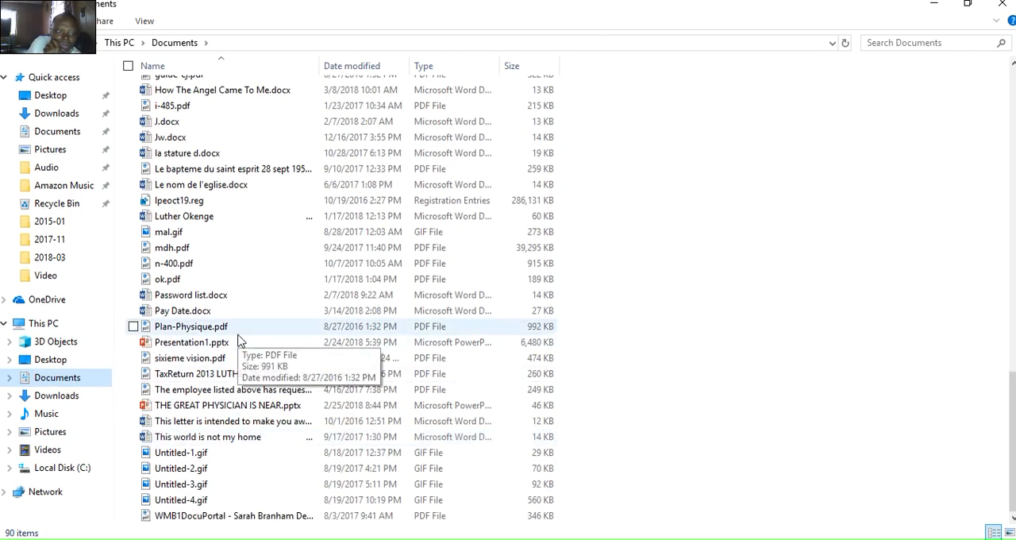
pyautogui.scroll(1, 236, 327)
pyautogui.click(235, 224)
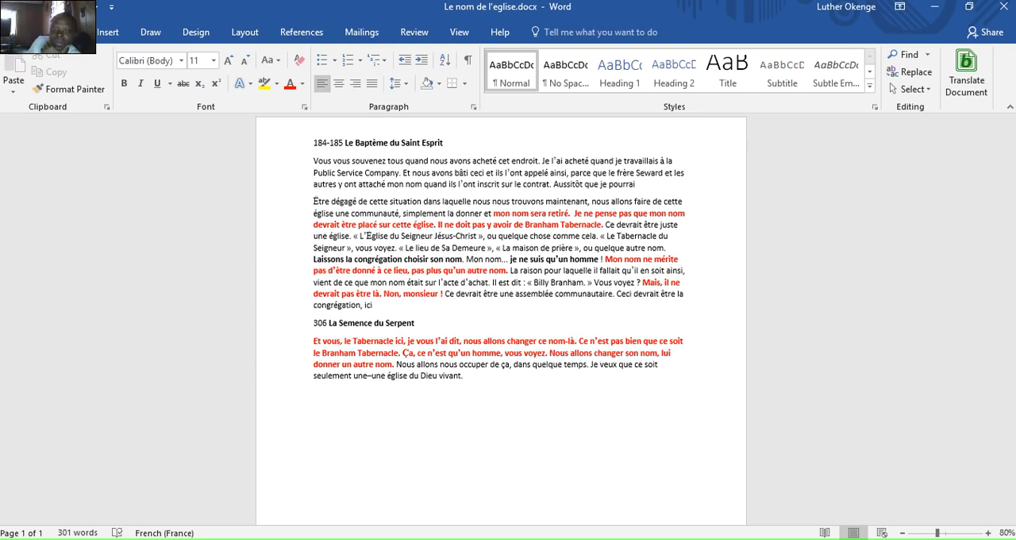
# - Bring the translated English document to the front to view it after the French original
pyautogui.moveTo(640, 539)
pyautogui.press('super')
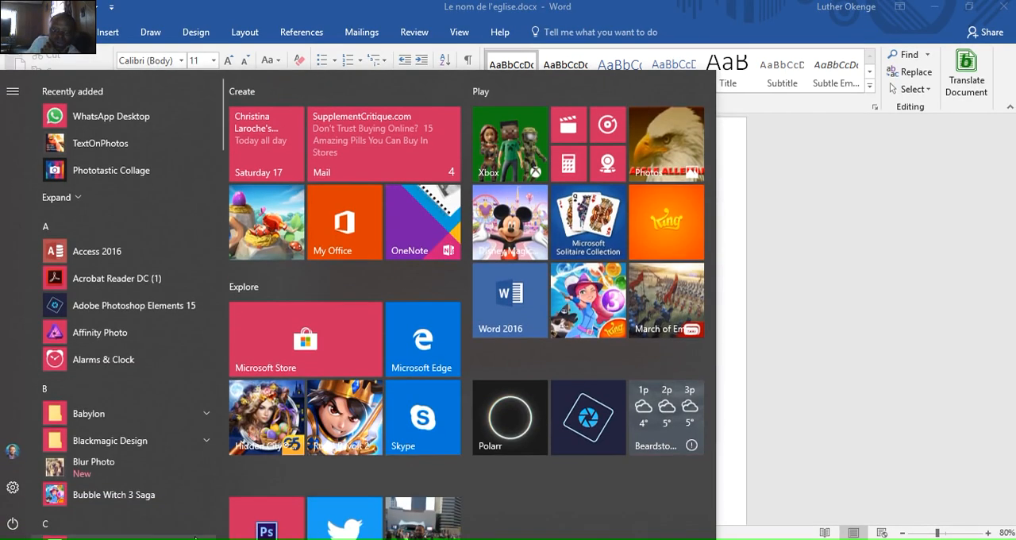
pyautogui.click(870, 373)
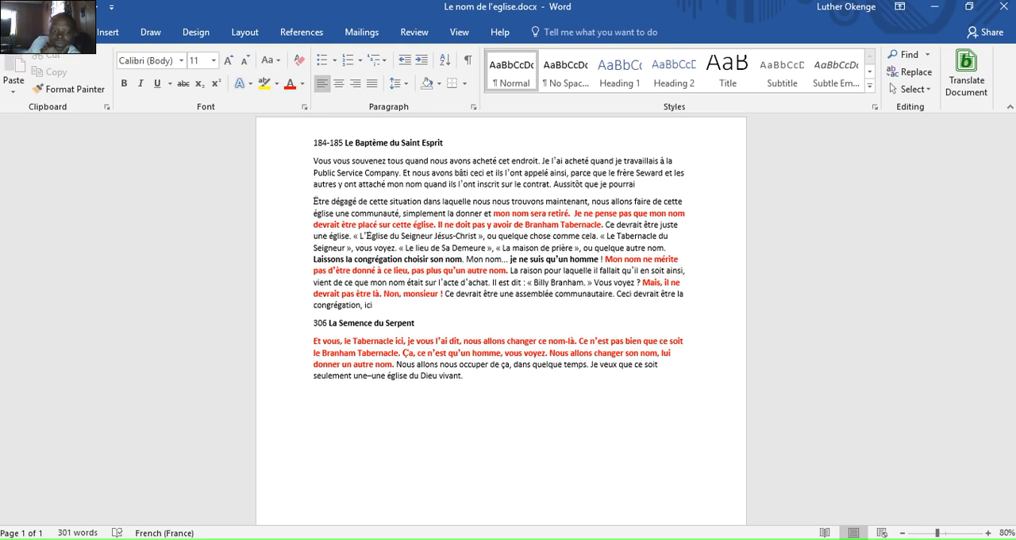
pyautogui.press('super+Tab')
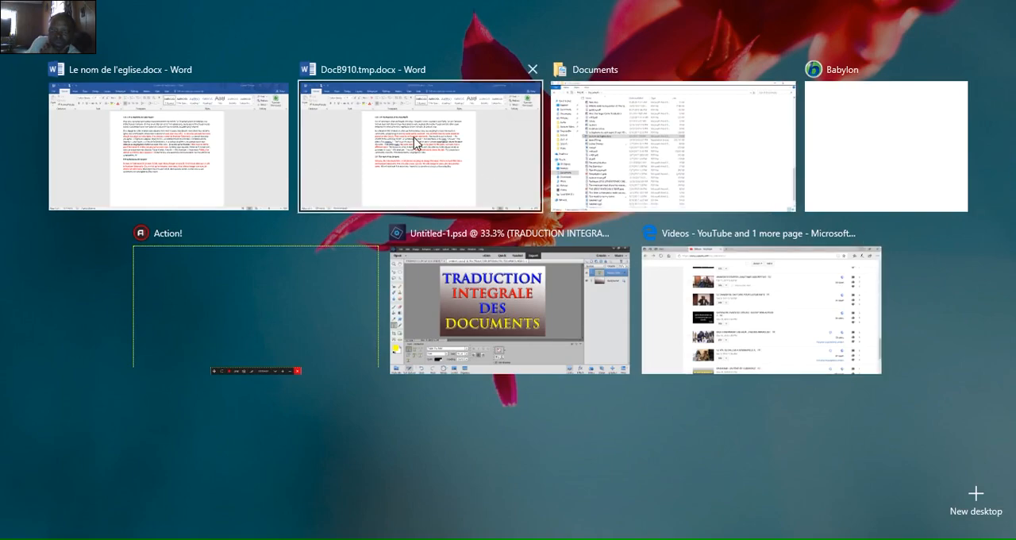
pyautogui.click(415, 143)
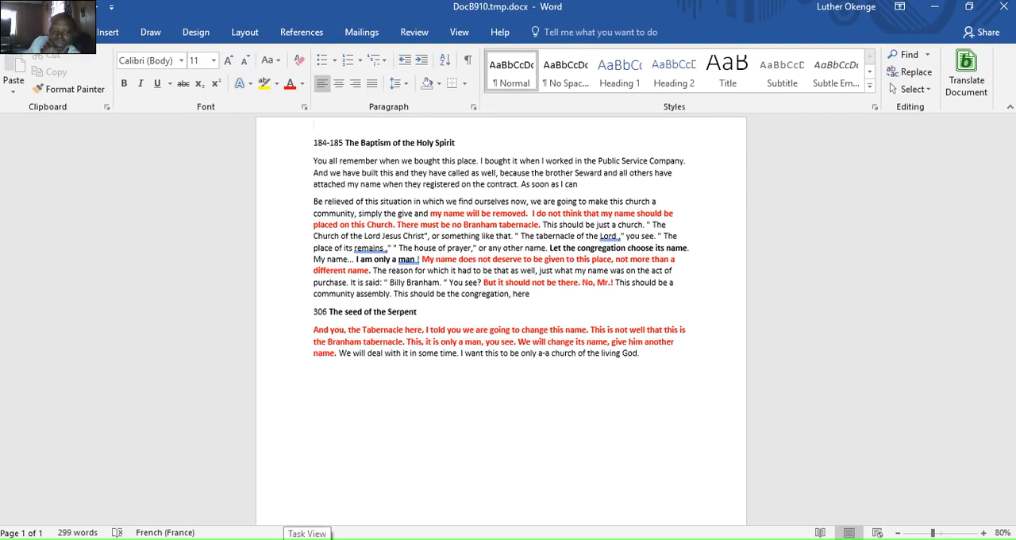
# - Return to the original French document "Le nom de l'eglise.docx" and translate it from French to English with Babylon inside Word
pyautogui.click(307, 536)
pyautogui.click(230, 189)
pyautogui.click(307, 539)
pyautogui.click(490, 145)
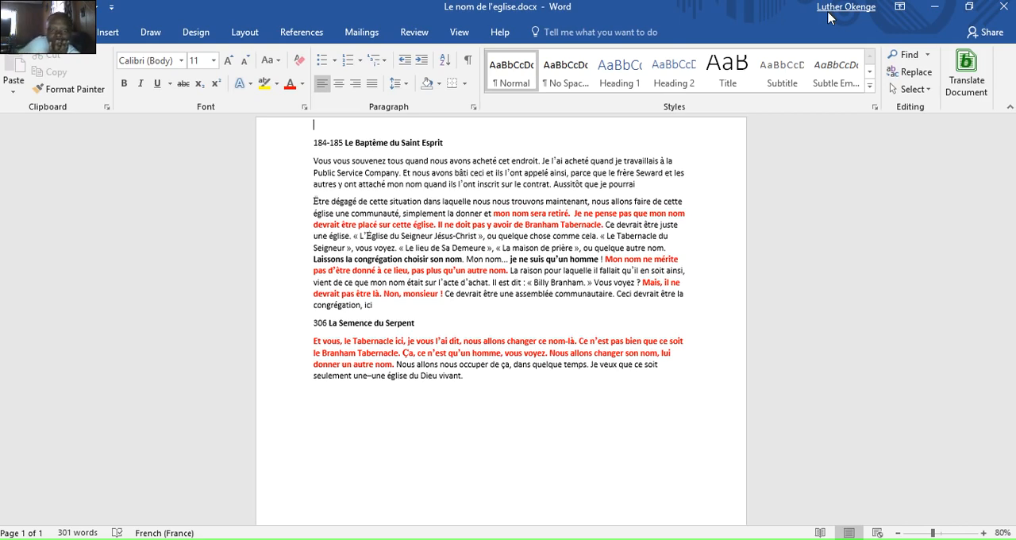
pyautogui.click(971, 83)
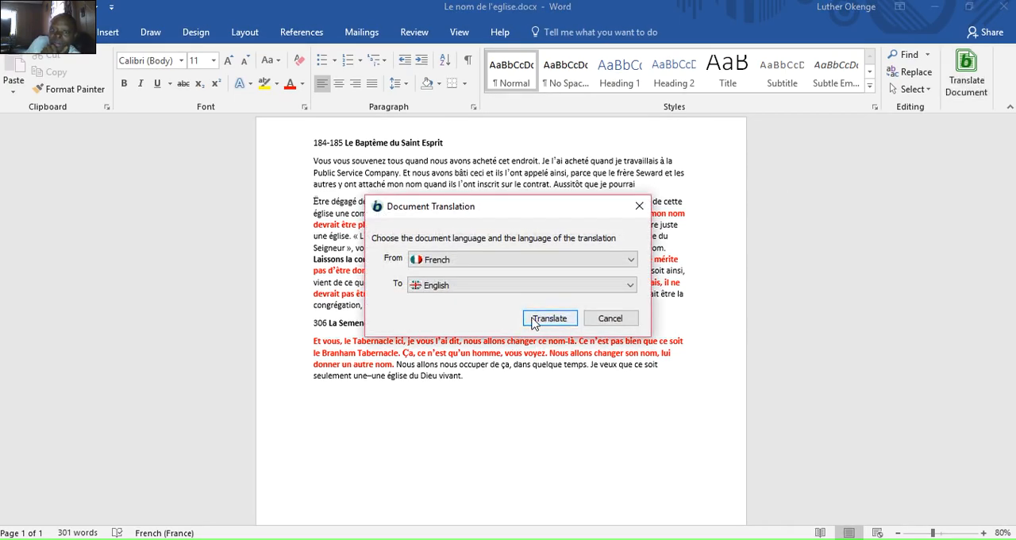
pyautogui.click(537, 325)
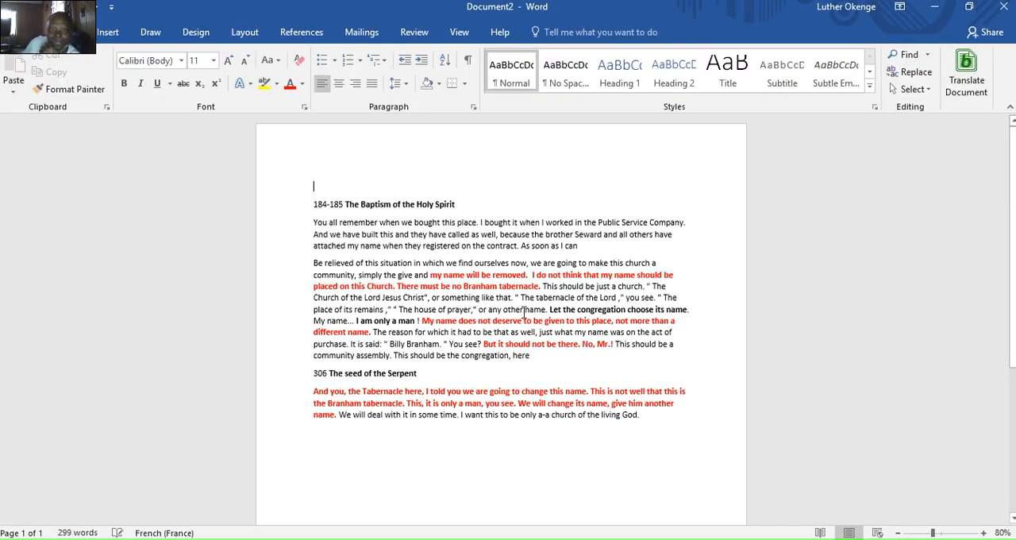
# - Restore the new translation's window to a smaller size, place it beside the French original and make it taller
pyautogui.moveTo(424, 15); pyautogui.dragTo(485, 257)
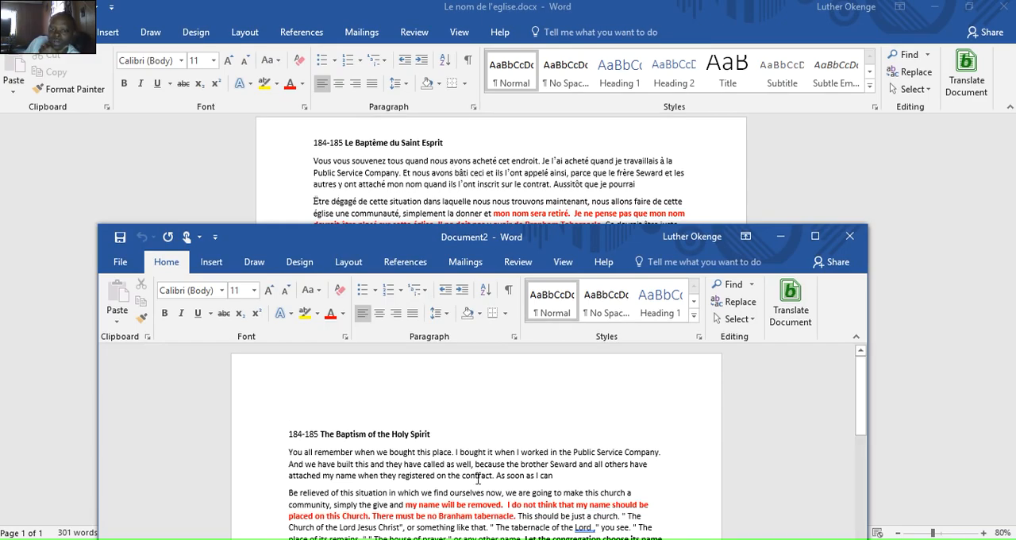
pyautogui.moveTo(330, 249); pyautogui.dragTo(729, 27)
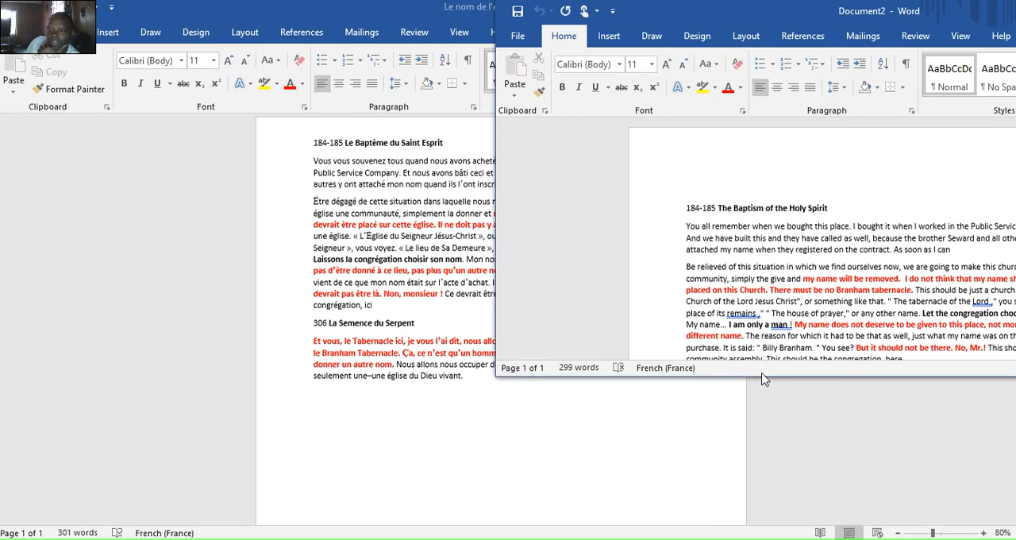
pyautogui.moveTo(764, 377); pyautogui.dragTo(799, 510)
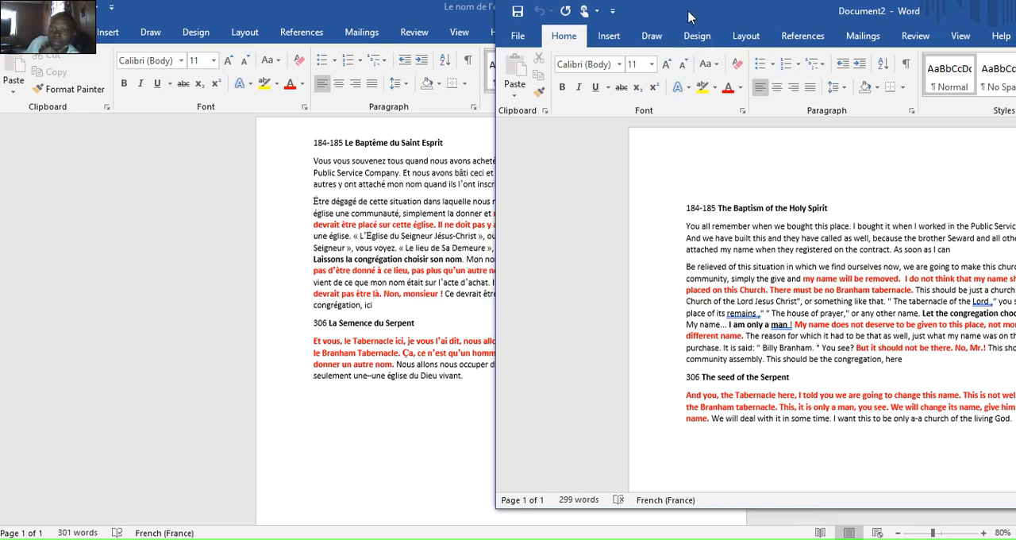
# - Move the translation's window over and below the French original to compare their text, and maximize it
pyautogui.moveTo(689, 15); pyautogui.dragTo(403, 40)
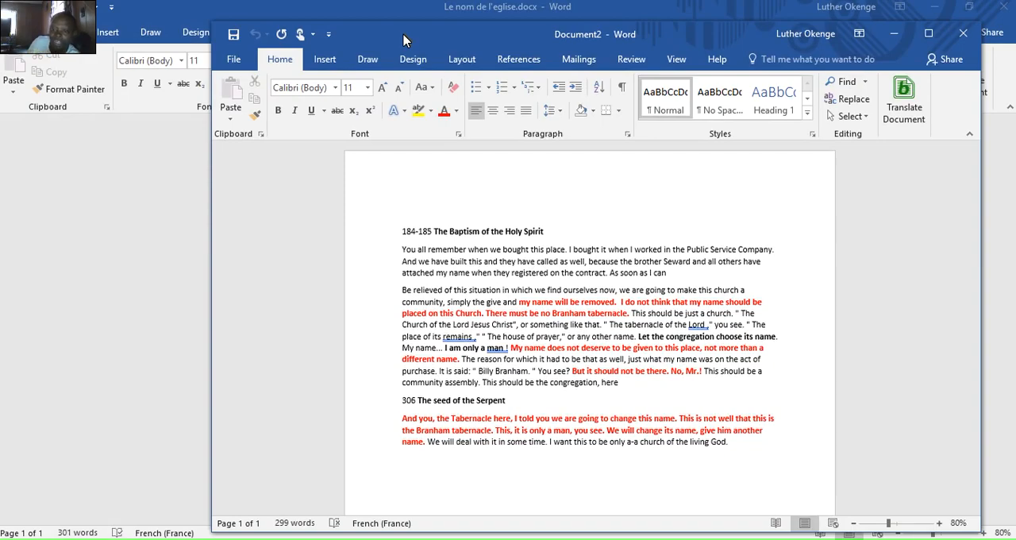
pyautogui.moveTo(403, 40); pyautogui.dragTo(317, 80)
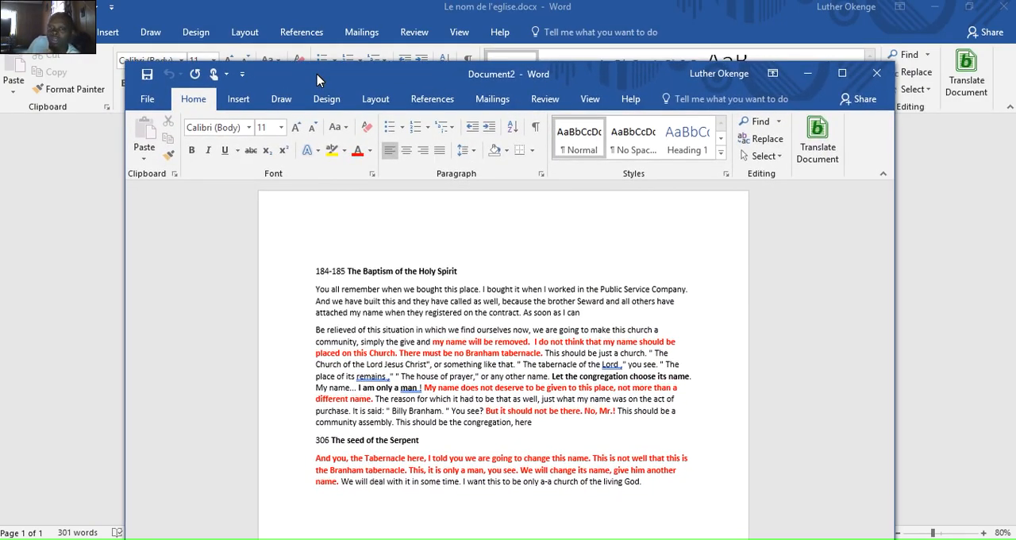
pyautogui.moveTo(317, 80); pyautogui.dragTo(332, 420)
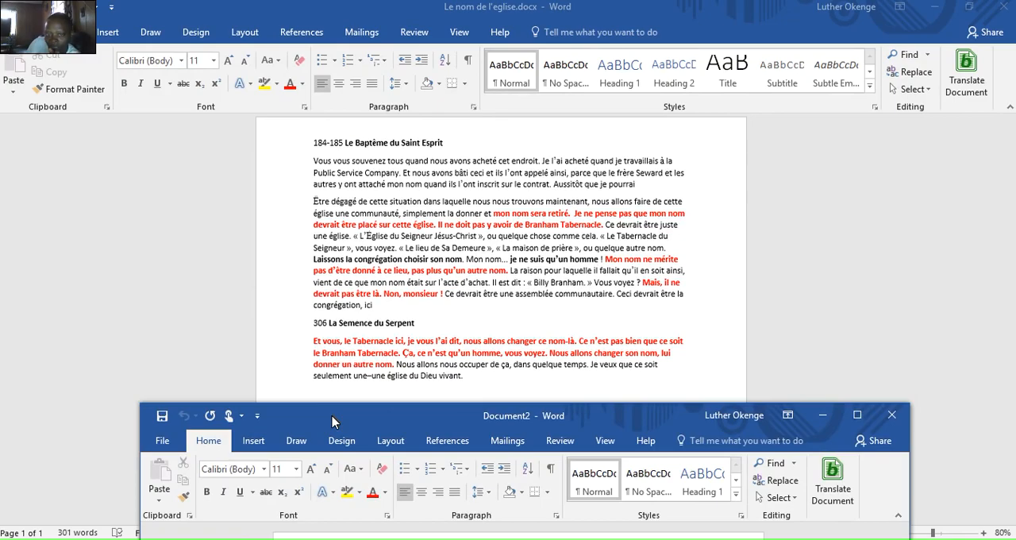
pyautogui.moveTo(332, 420); pyautogui.dragTo(311, 375)
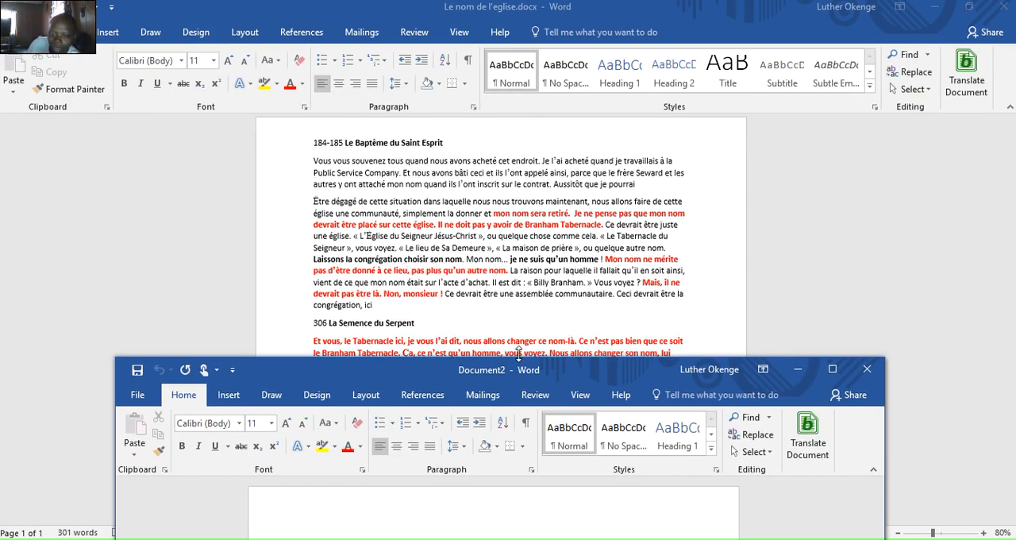
pyautogui.moveTo(585, 371); pyautogui.dragTo(586, 372)
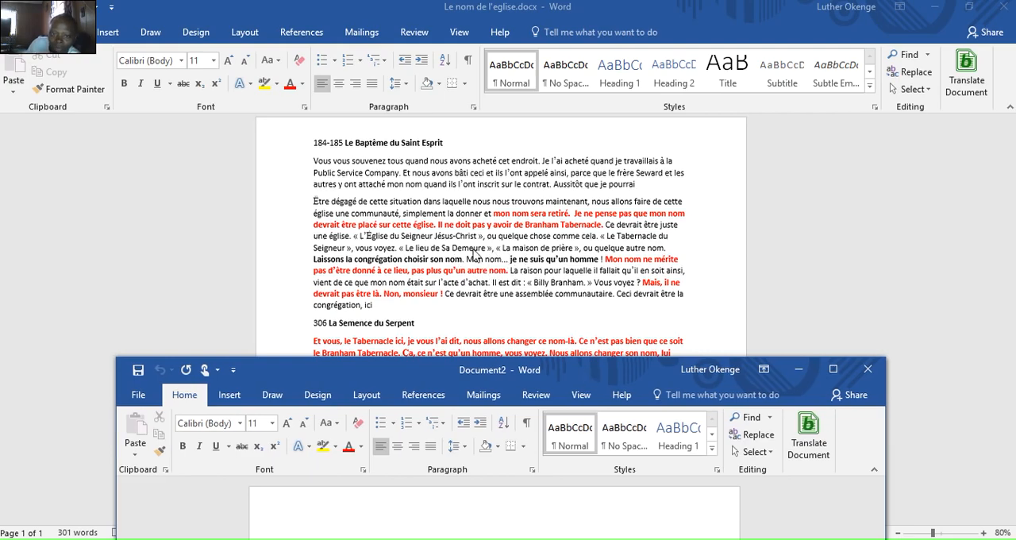
pyautogui.doubleClick(570, 374)
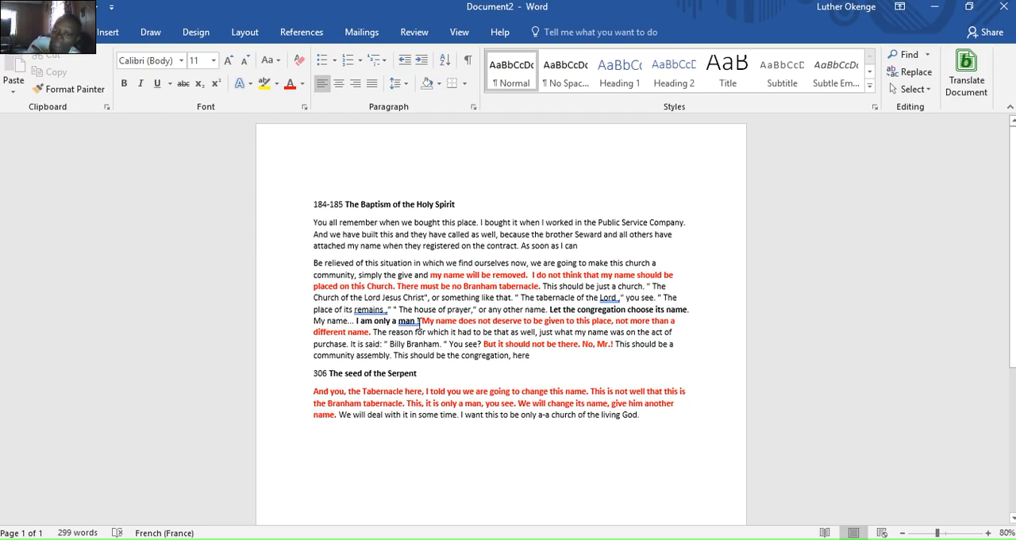
# - Alternately uncover the French original and show the English translation to compare their wording and formatting
pyautogui.moveTo(661, 16); pyautogui.dragTo(456, 409)
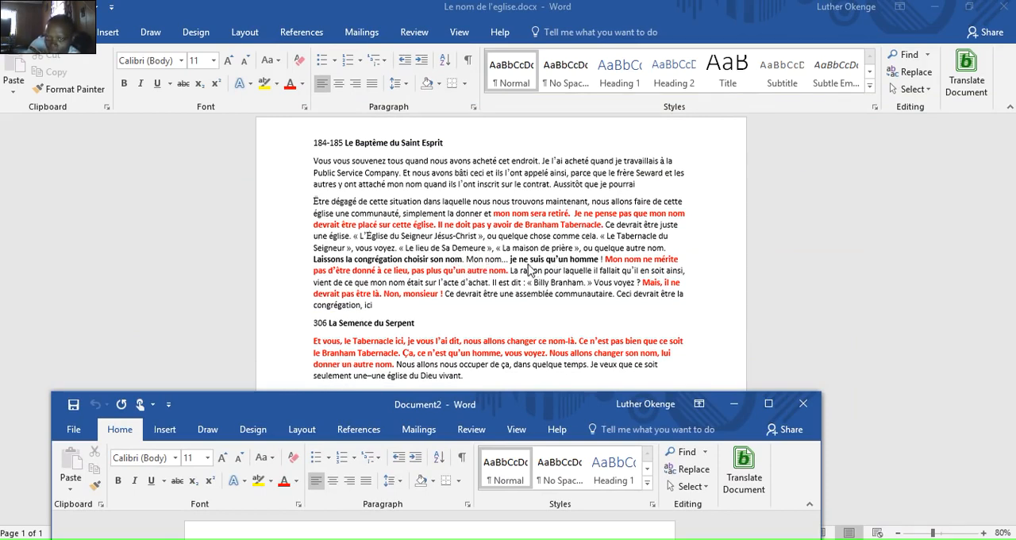
pyautogui.moveTo(359, 412); pyautogui.dragTo(273, 1)
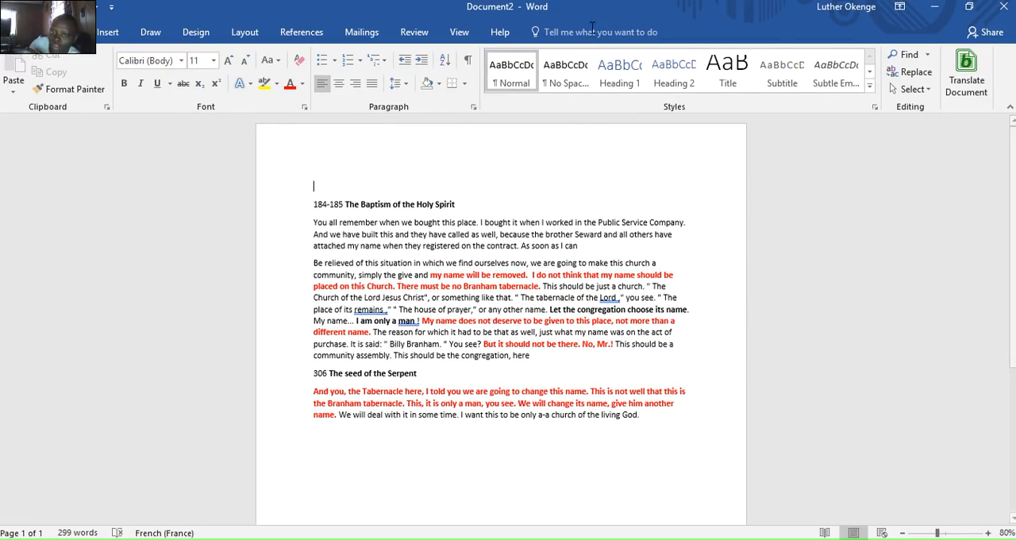
pyautogui.moveTo(608, 15); pyautogui.dragTo(550, 461)
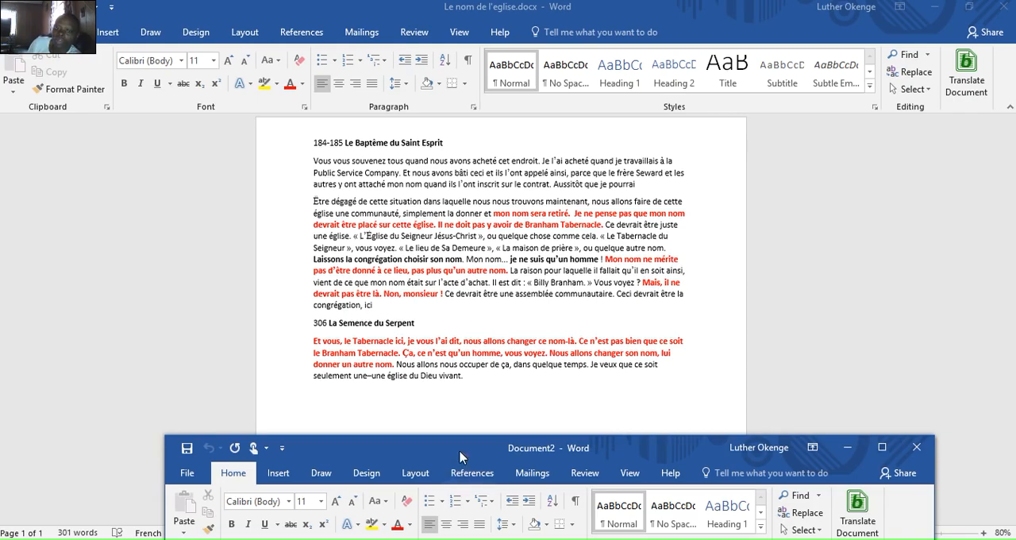
pyautogui.moveTo(461, 454); pyautogui.dragTo(484, 81)
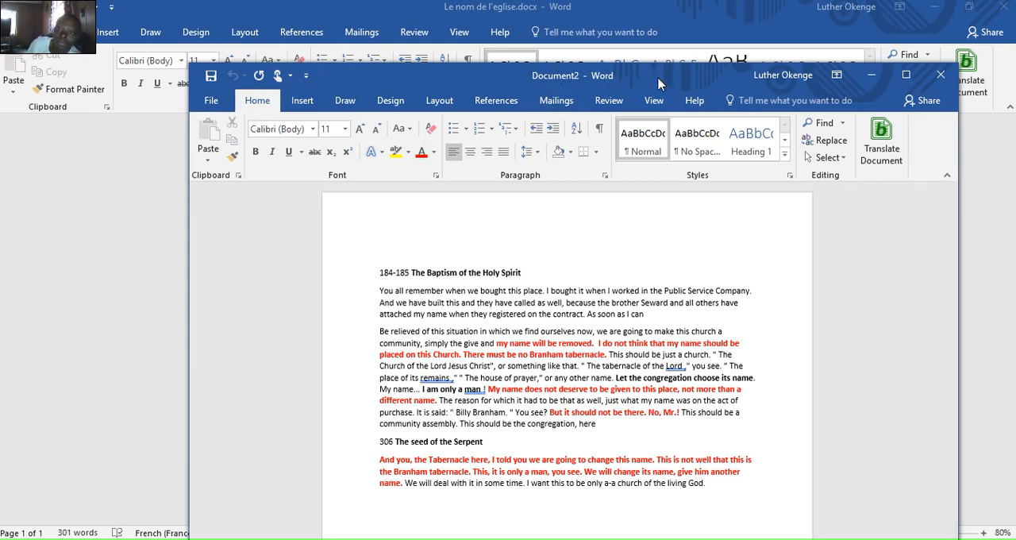
pyautogui.moveTo(658, 81); pyautogui.dragTo(442, 513)
pyautogui.moveTo(442, 511); pyautogui.dragTo(605, 71)
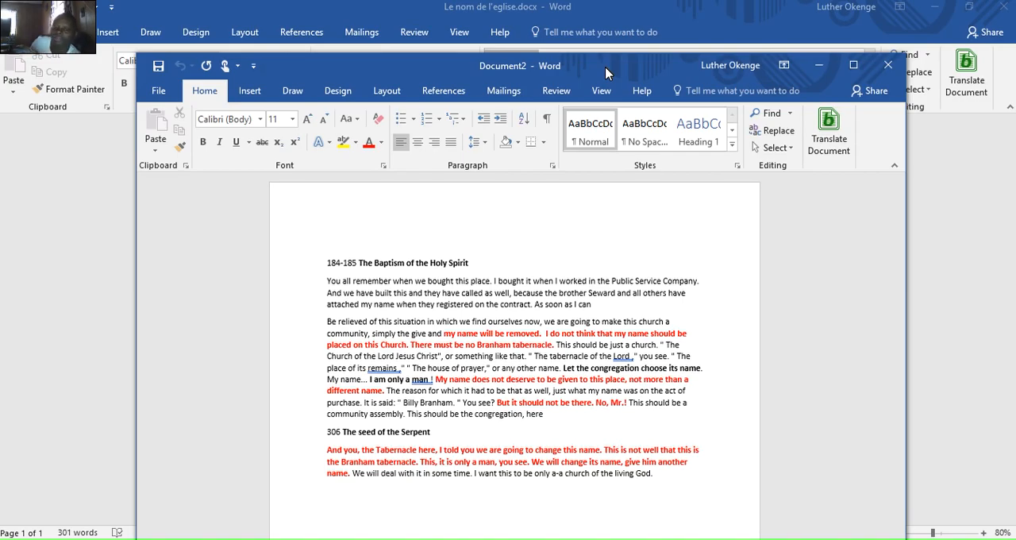
pyautogui.moveTo(605, 73); pyautogui.dragTo(601, 204)
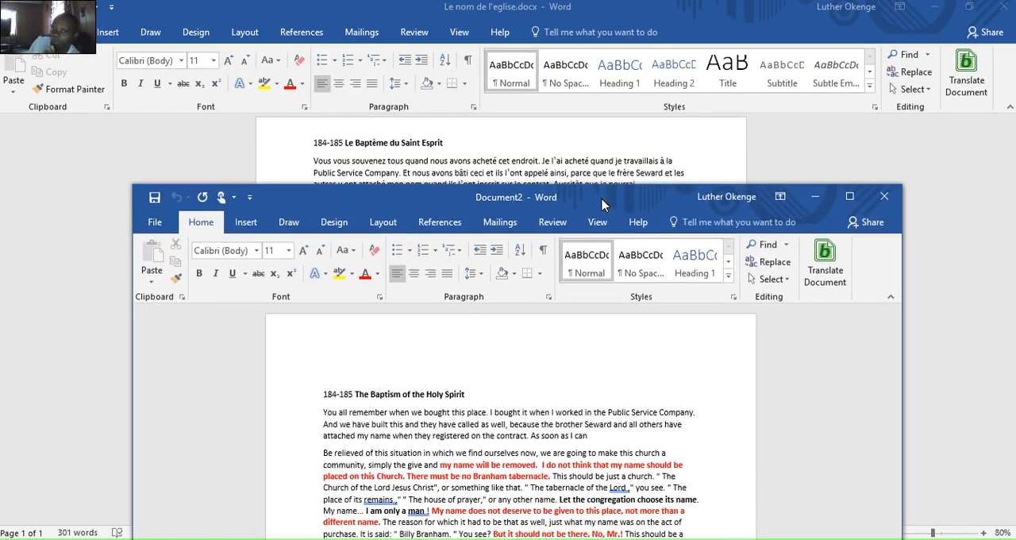
pyautogui.moveTo(602, 205); pyautogui.dragTo(583, 72)
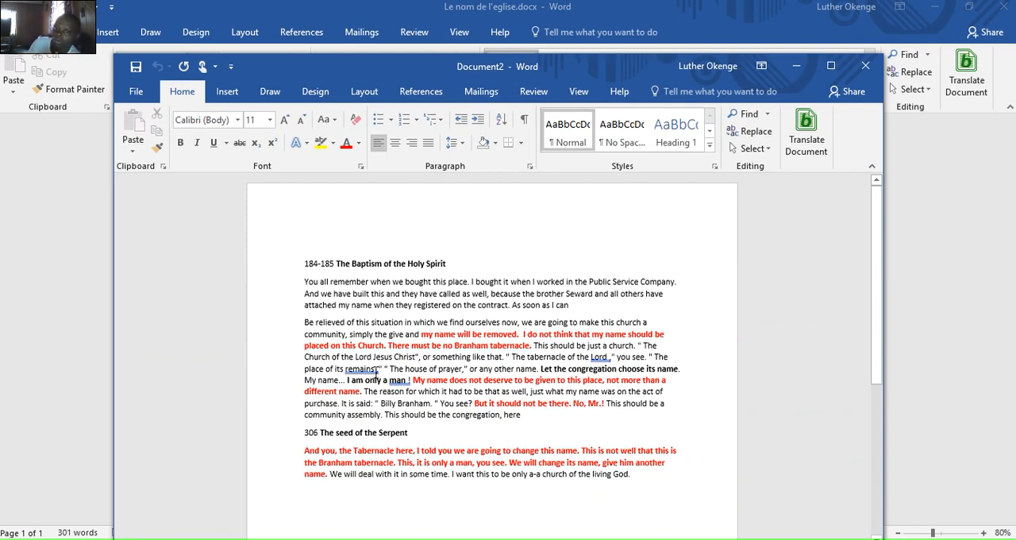
# - Correct the spacing before punctuation in the translation with the grammar suggestions "remains,", "man!" and "Lord,", and close the mail notification
pyautogui.click(376, 374)
pyautogui.rightClick(371, 370)
pyautogui.moveTo(350, 181)
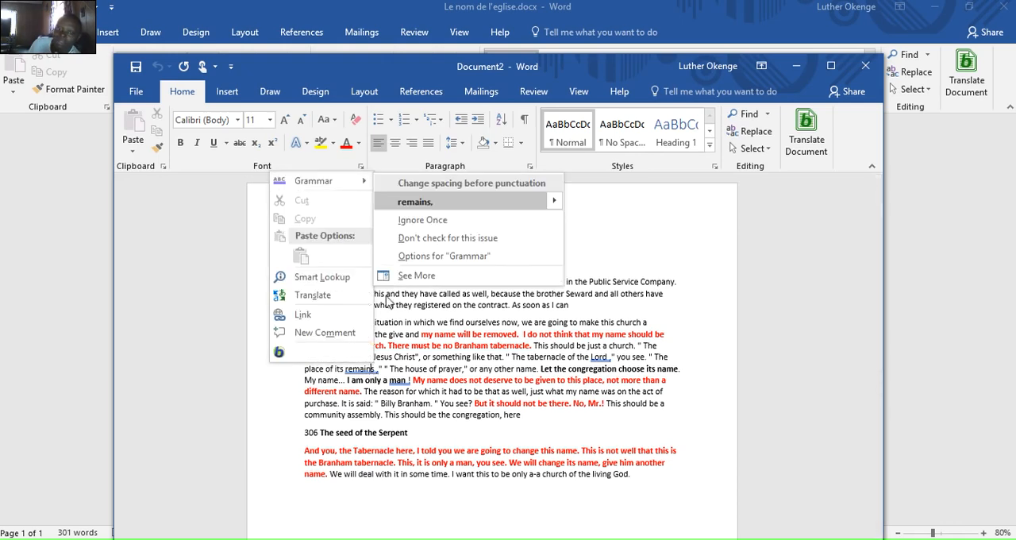
pyautogui.click(442, 208)
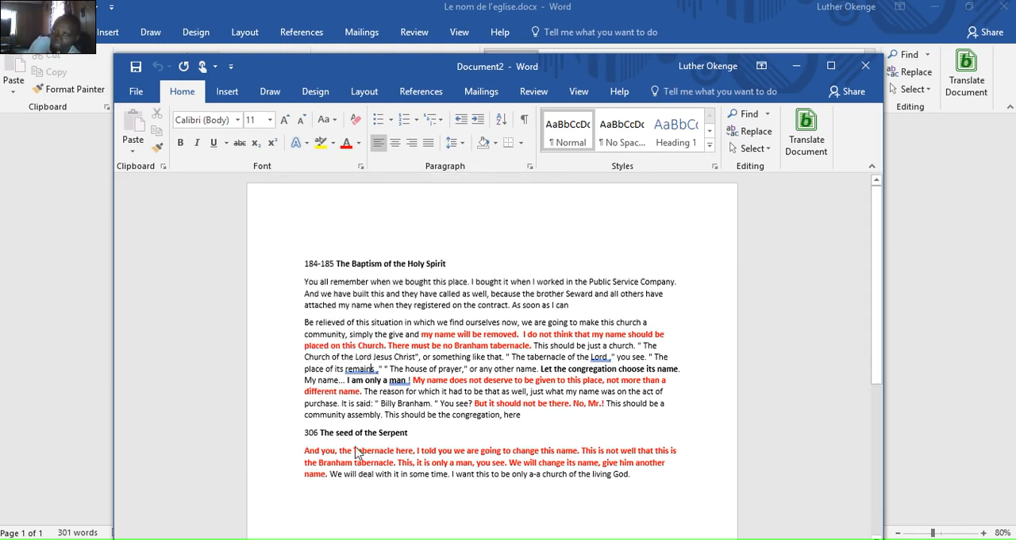
pyautogui.rightClick(401, 379)
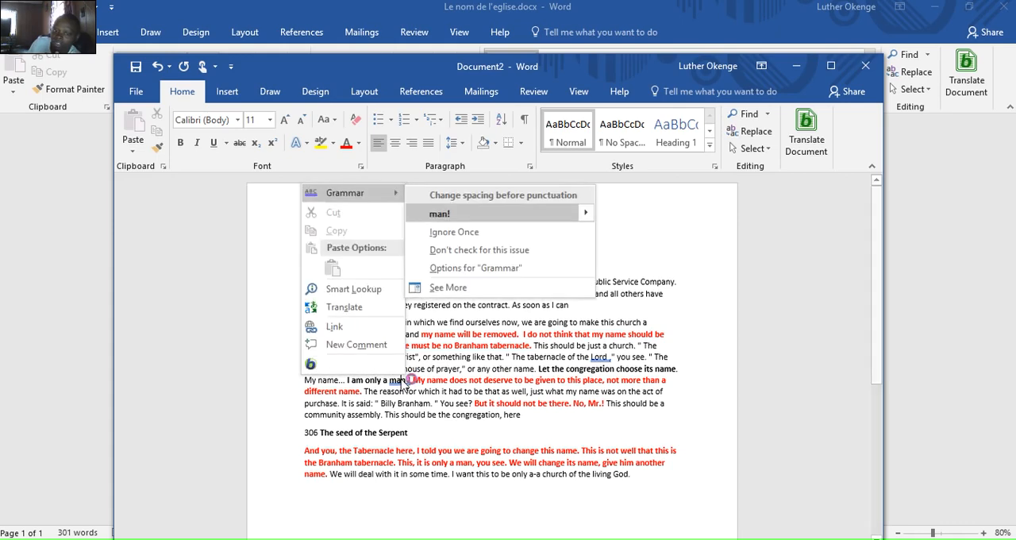
pyautogui.click(441, 214)
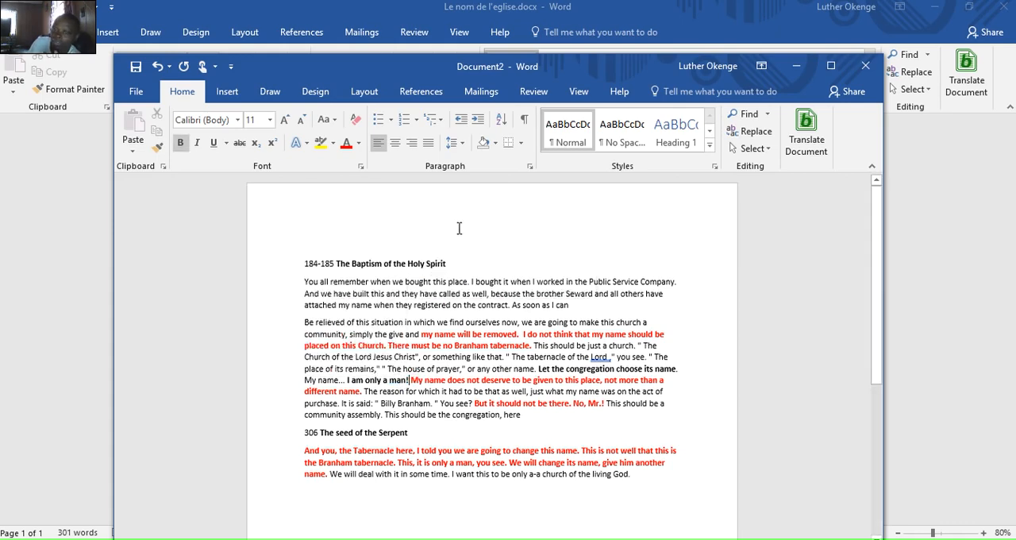
pyautogui.rightClick(609, 356)
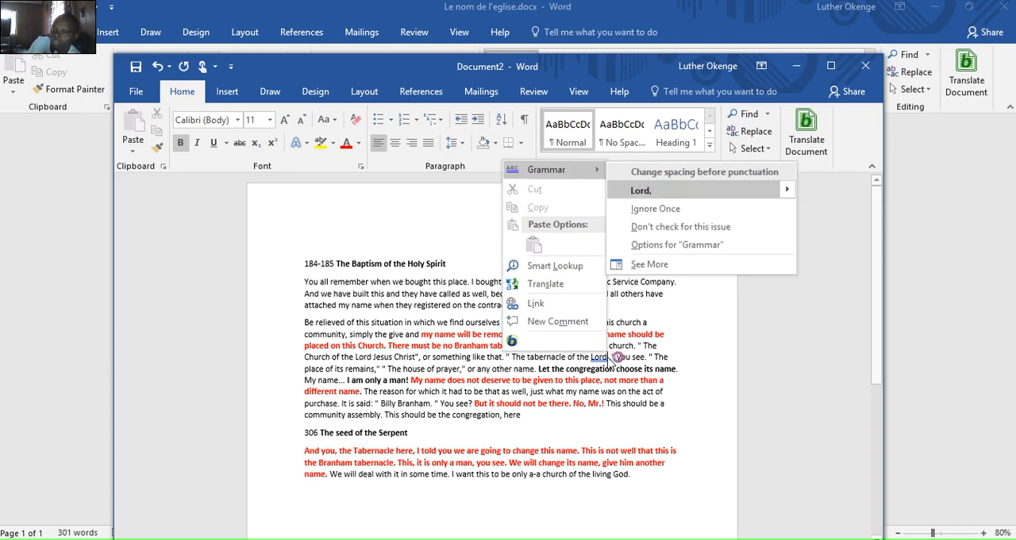
pyautogui.click(657, 191)
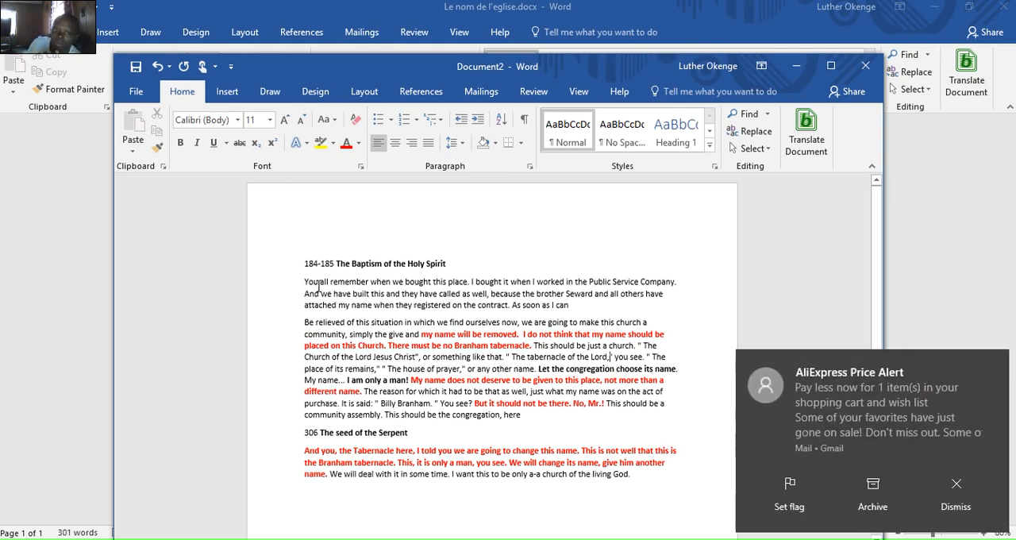
pyautogui.click(1002, 363)
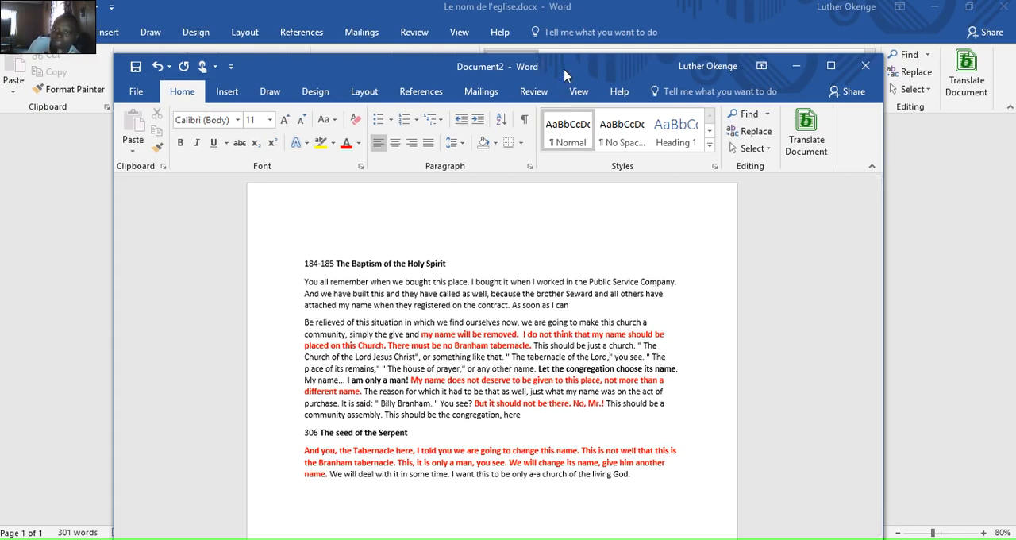
# - Snap the corrected translation into the upper-right quarter of the screen and place a smaller window of the French original beside it
pyautogui.moveTo(565, 72); pyautogui.dragTo(503, 287)
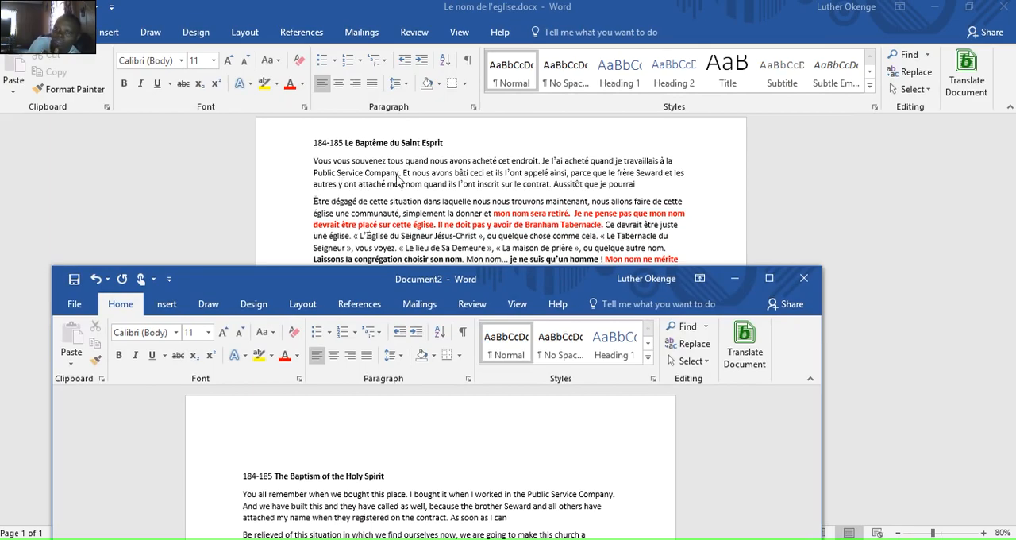
pyautogui.moveTo(509, 285); pyautogui.dragTo(611, 3)
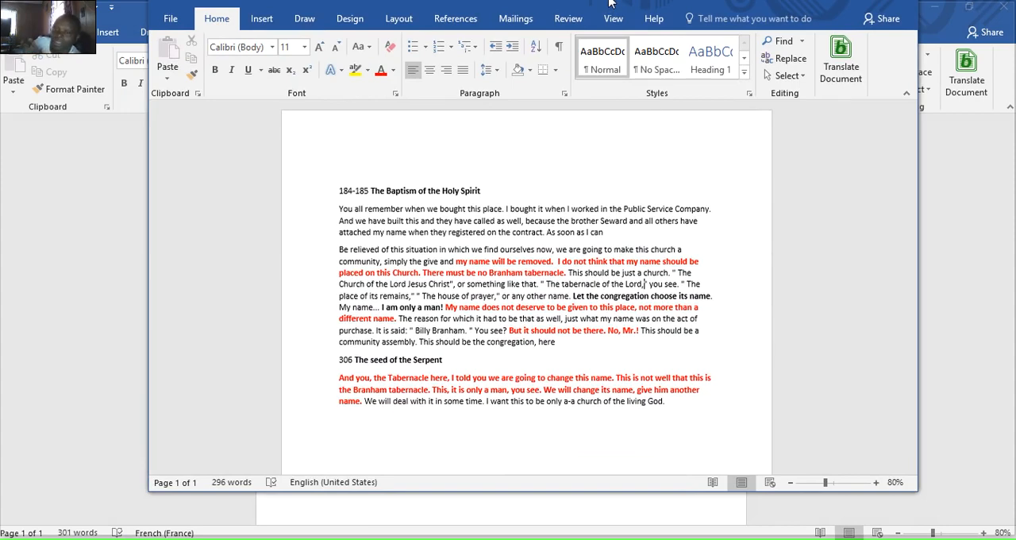
pyautogui.moveTo(611, 3); pyautogui.dragTo(1015, 3)
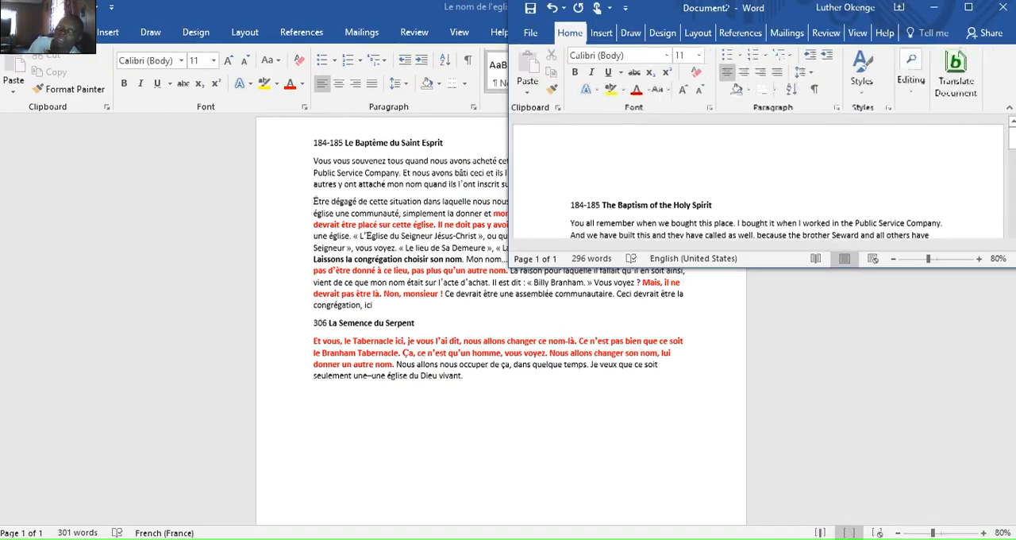
pyautogui.click(302, 14)
pyautogui.moveTo(301, 14); pyautogui.dragTo(71, 127)
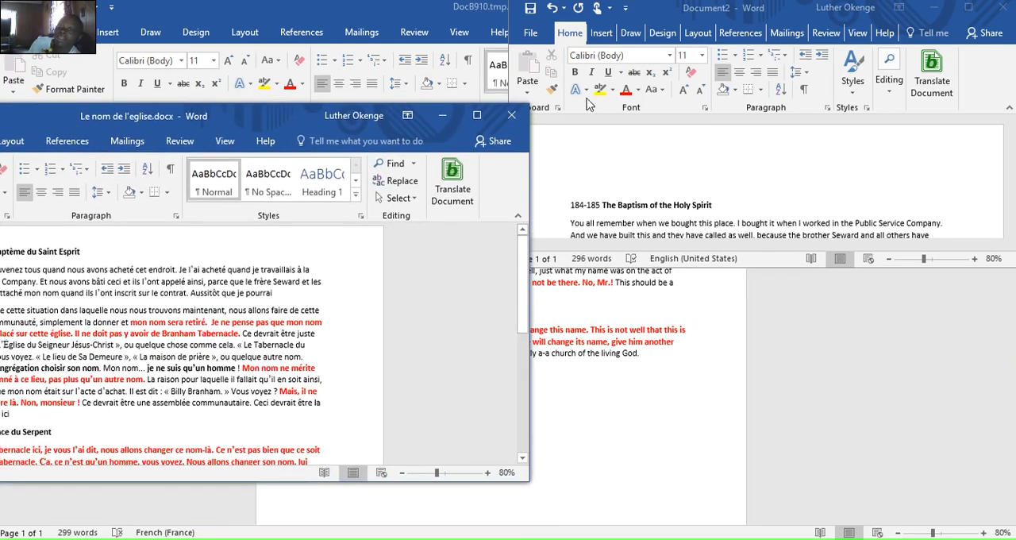
pyautogui.click(766, 157)
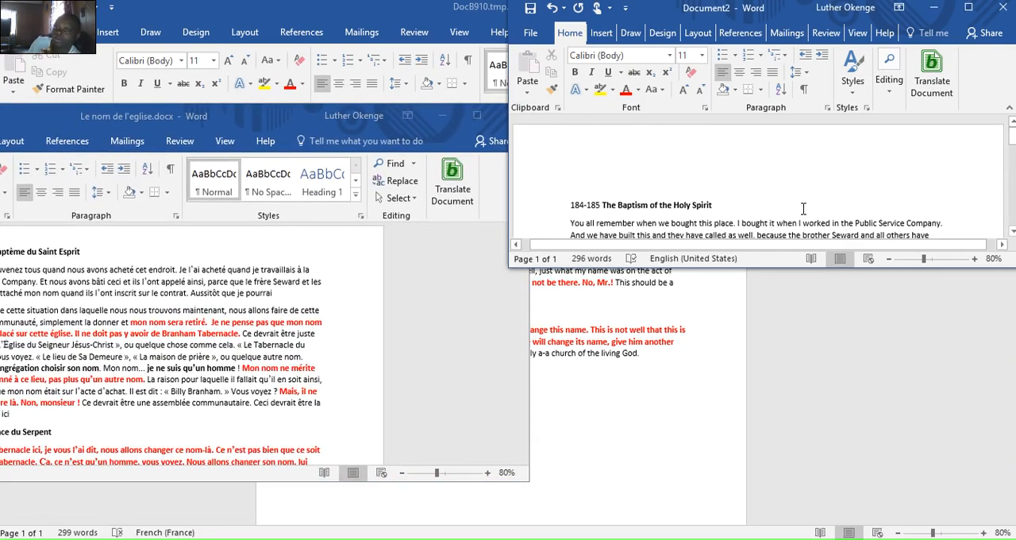
# - Extend the translation's window downward, move the French original beside it, and stretch the original's window to the screen's lower edge
pyautogui.moveTo(804, 272); pyautogui.dragTo(803, 514)
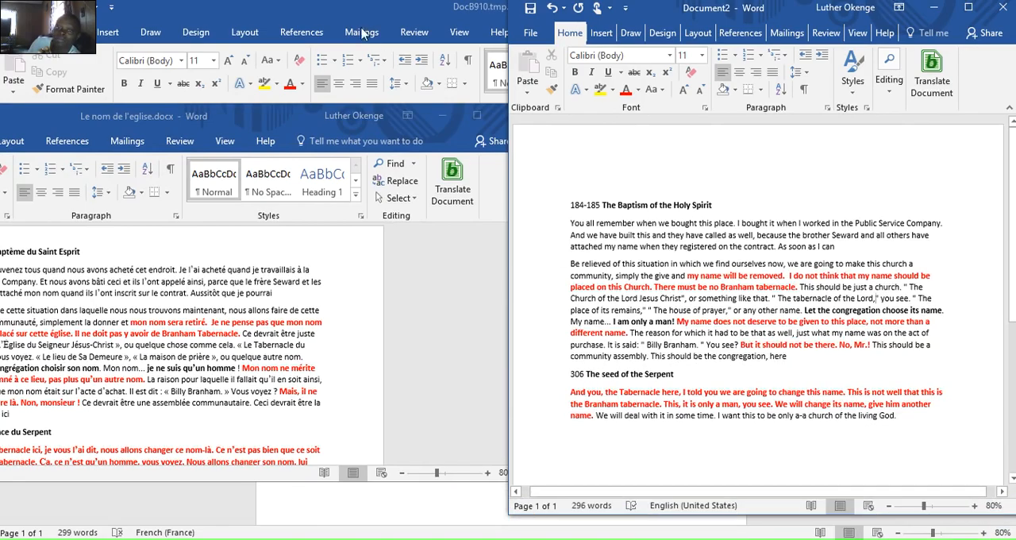
pyautogui.moveTo(291, 120); pyautogui.dragTo(268, 23)
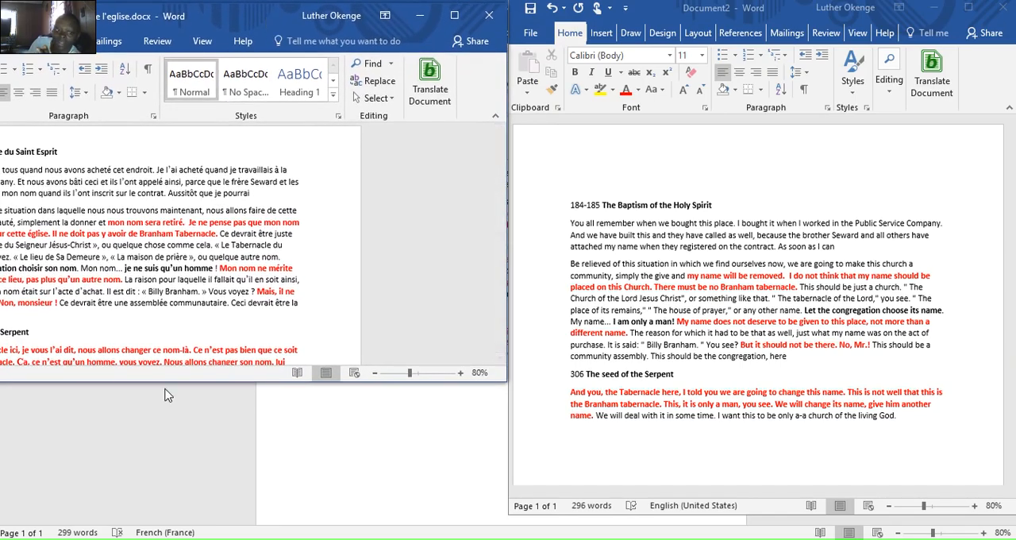
pyautogui.moveTo(167, 382); pyautogui.dragTo(211, 539)
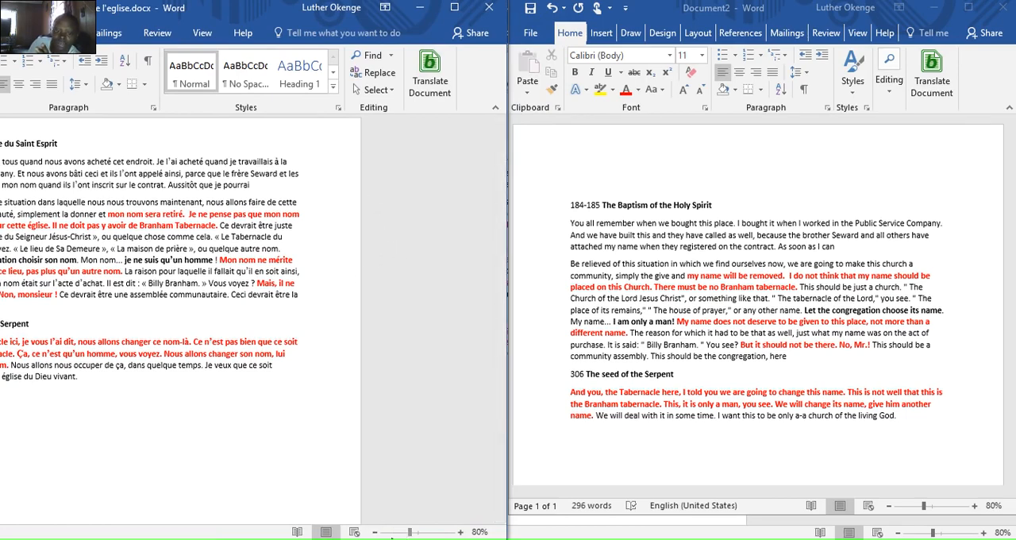
# - Reduce the French original's zoom to 50%
pyautogui.click(375, 532)
pyautogui.click(375, 532)
pyautogui.click(375, 532)
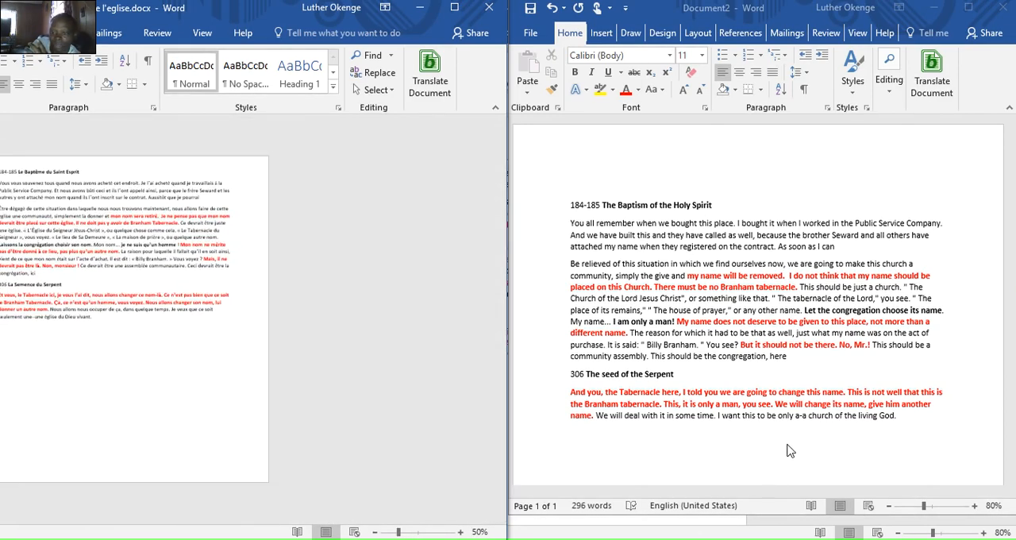
# - Show the English translation in Web Layout and reduce its zoom to 60%
pyautogui.click(881, 511)
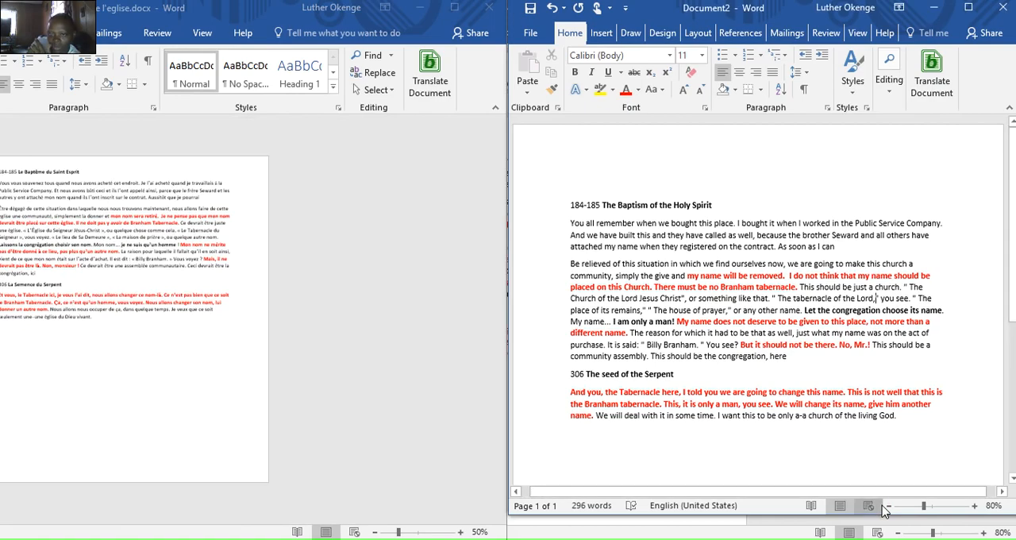
pyautogui.click(889, 508)
pyautogui.click(889, 507)
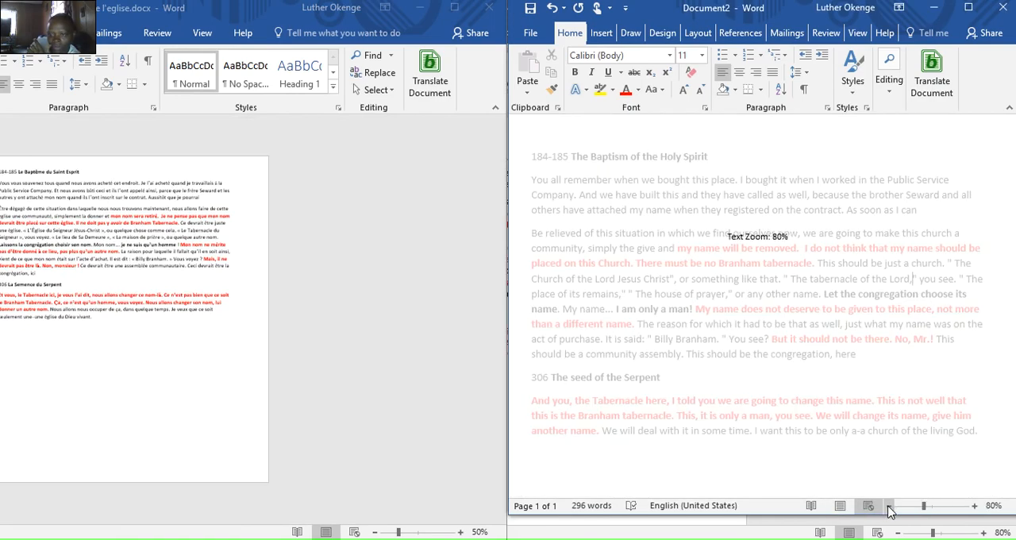
pyautogui.click(889, 507)
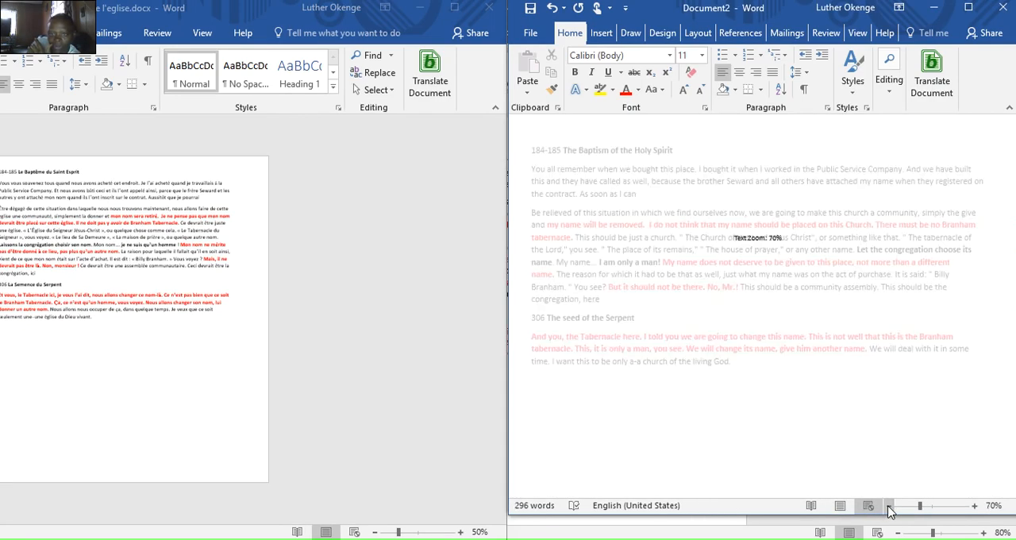
pyautogui.click(889, 507)
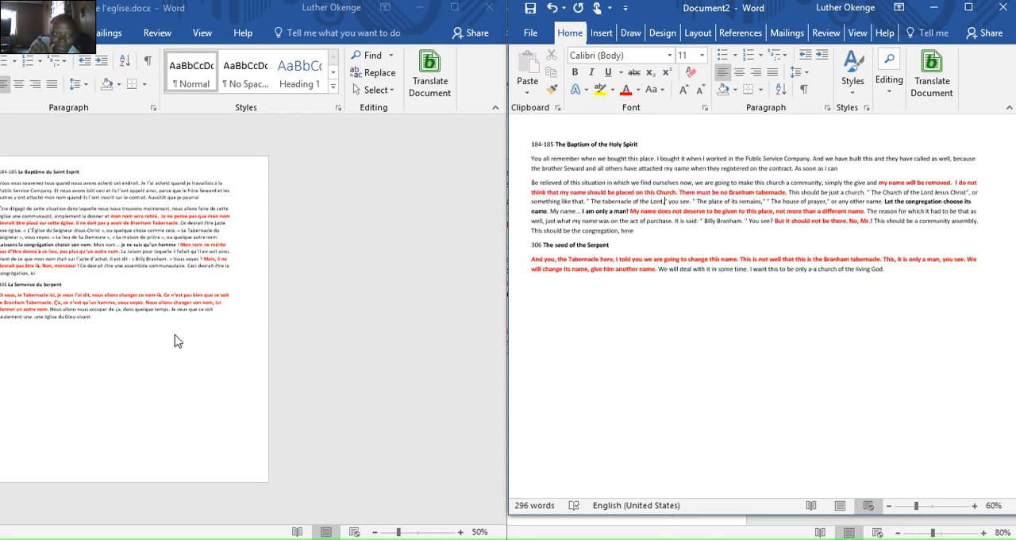
# - Set the French original's zoom to 60% and shift its window so the beginnings of its text lines are in view
pyautogui.click(306, 324)
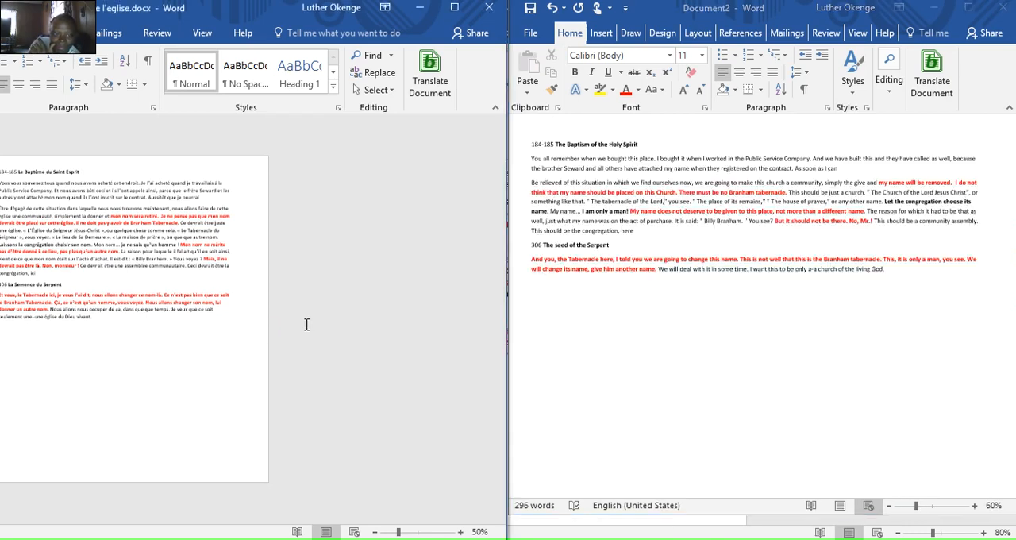
pyautogui.click(460, 532)
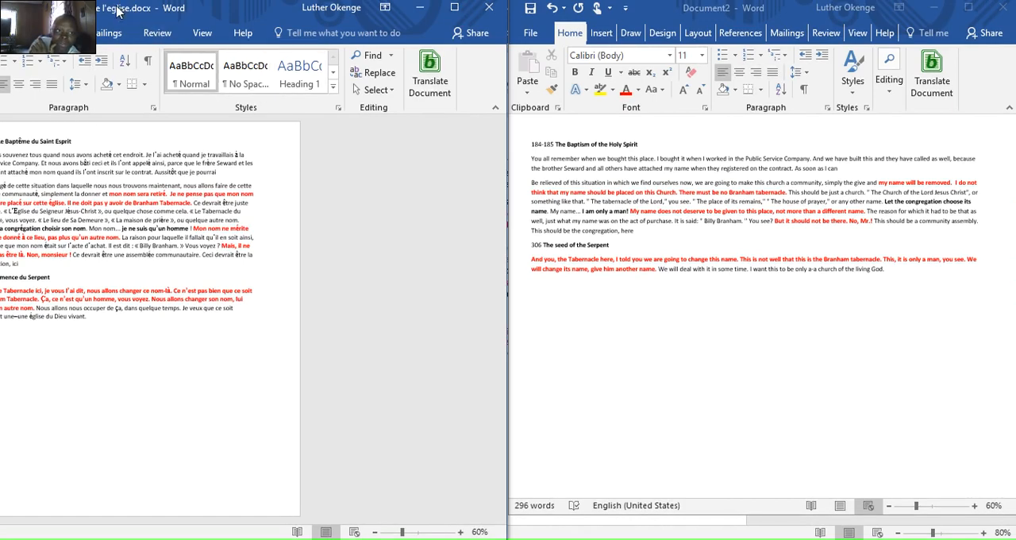
pyautogui.moveTo(113, 18); pyautogui.dragTo(176, 35)
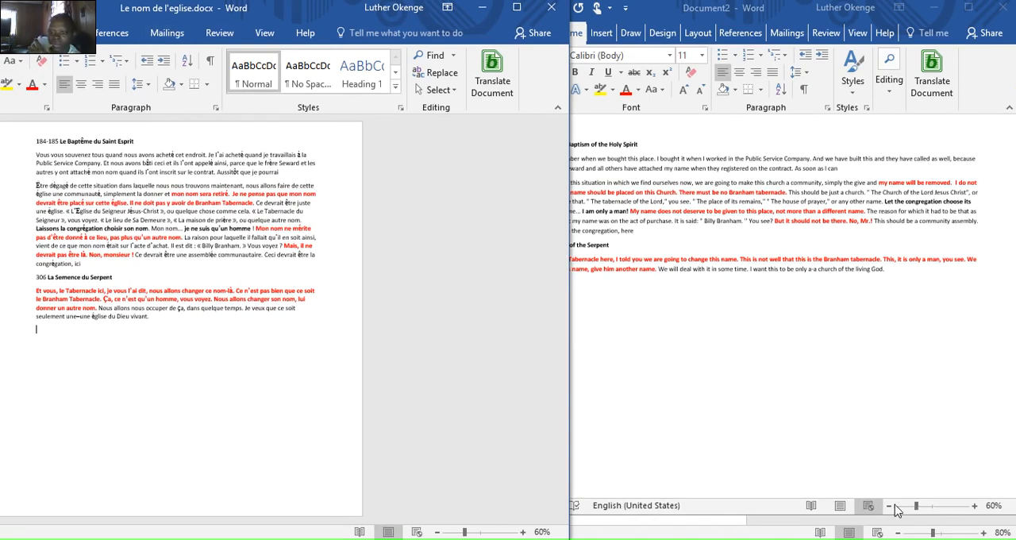
# - Bring the English translation to the front and set its zoom to 87%
pyautogui.click(917, 512)
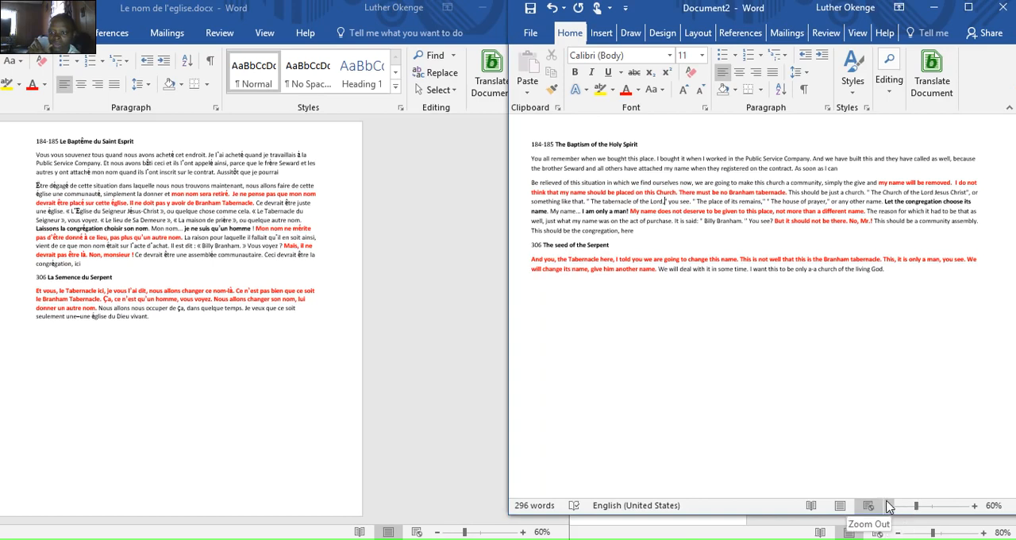
pyautogui.click(888, 506)
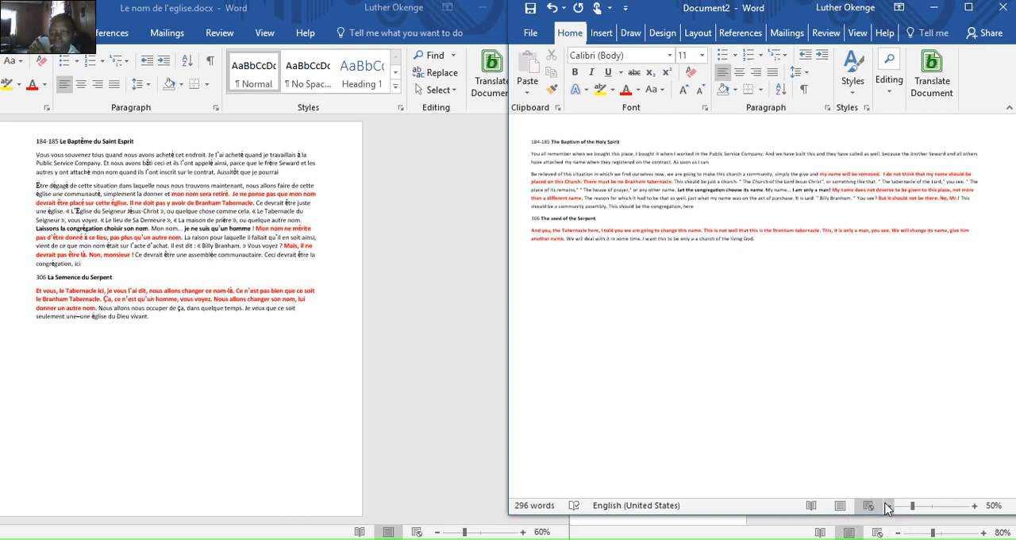
pyautogui.click(888, 506)
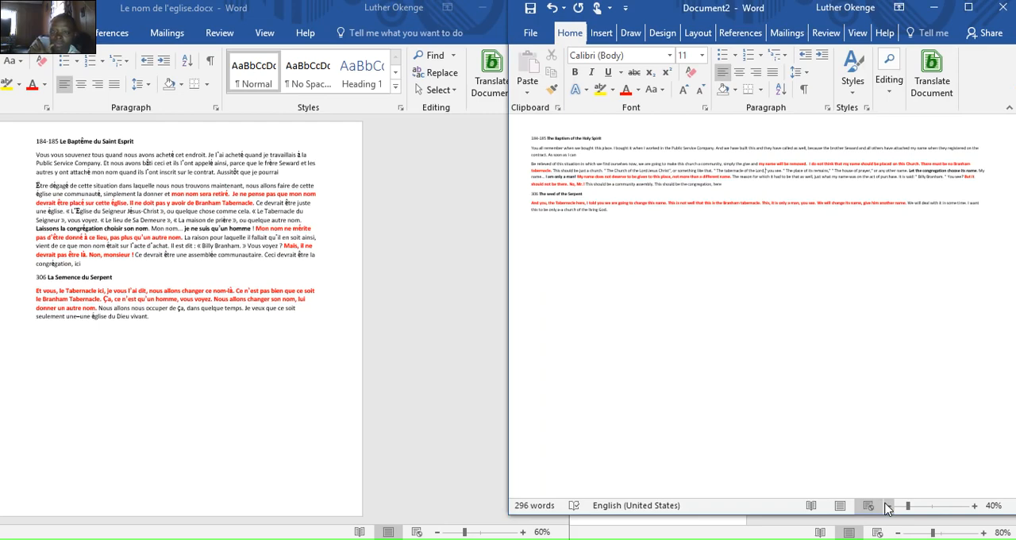
pyautogui.moveTo(907, 506); pyautogui.dragTo(931, 512)
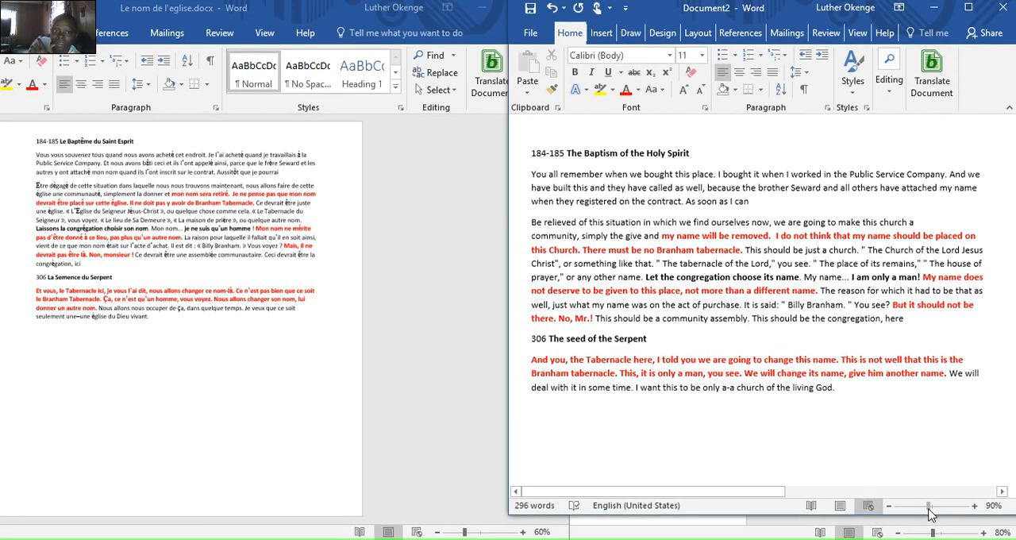
pyautogui.moveTo(931, 516); pyautogui.dragTo(930, 517)
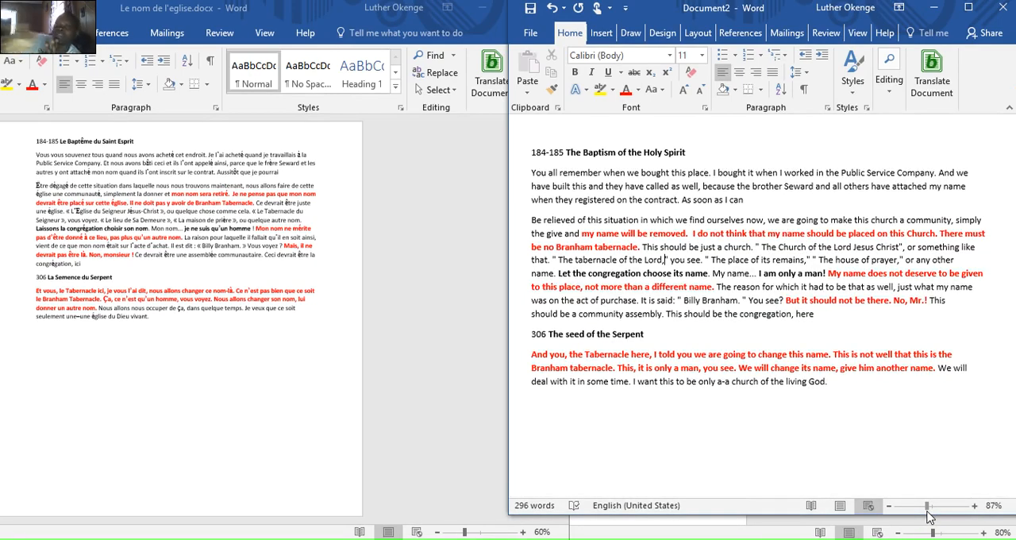
# - Bring the French original to the front and briefly highlight its red passage from "nom sera retiré" for comparison with the translation
pyautogui.click(520, 536)
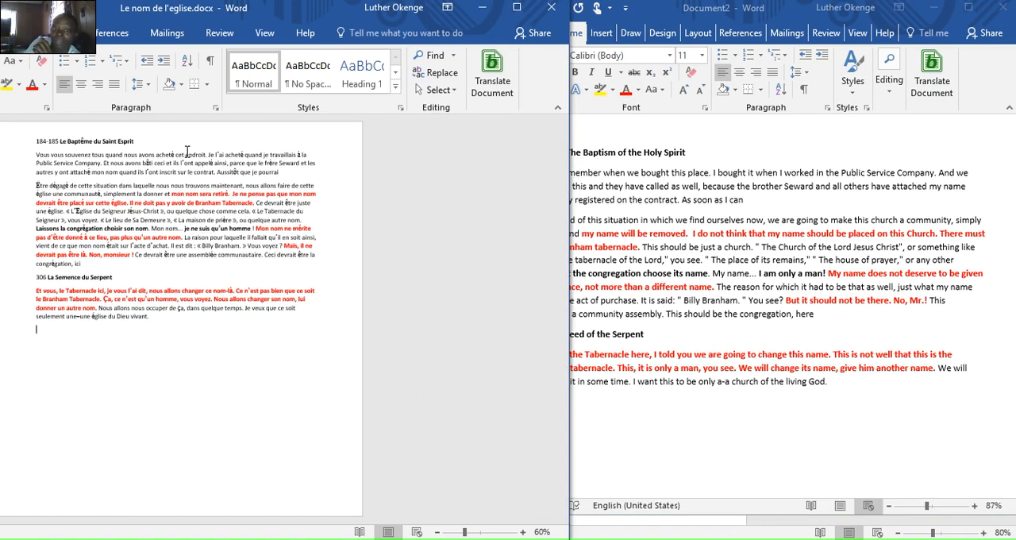
pyautogui.moveTo(199, 196); pyautogui.dragTo(211, 204)
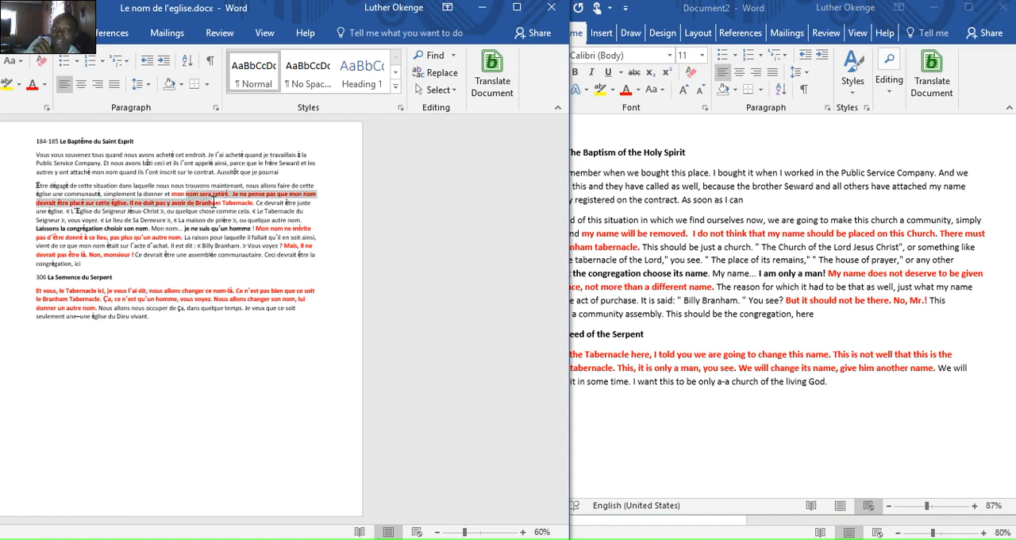
pyautogui.click(413, 253)
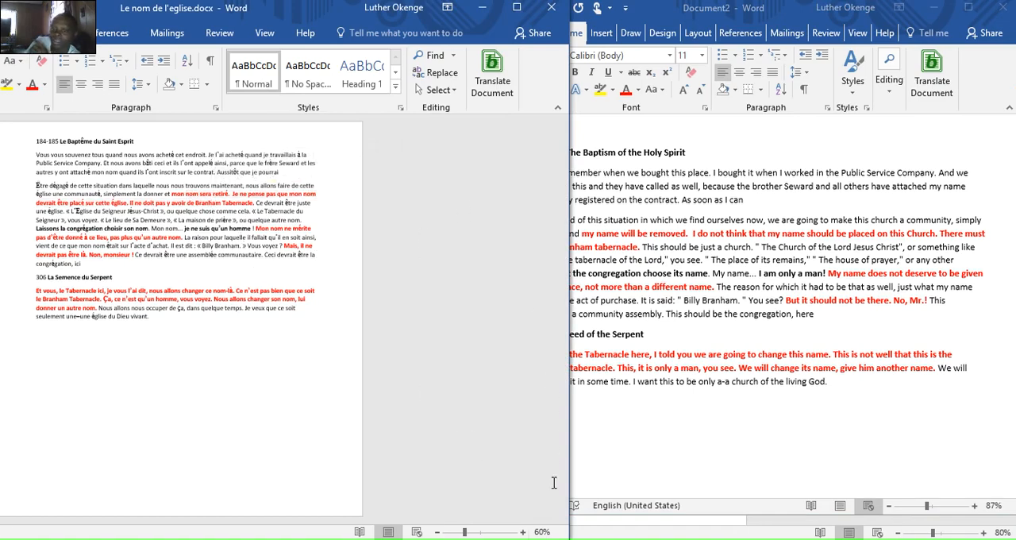